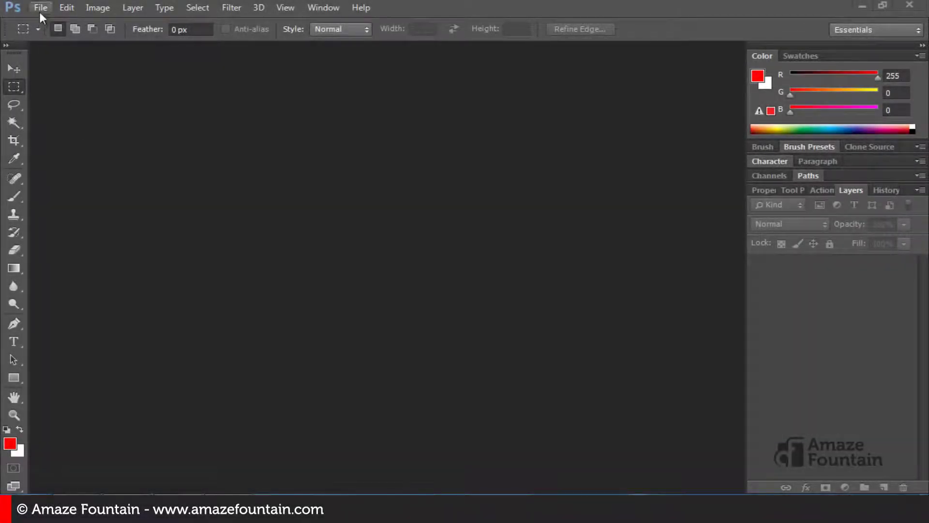
- Open Image.jpg, the snarling dog photo
{"action": "left_click", "coordinate": [39, 10]}
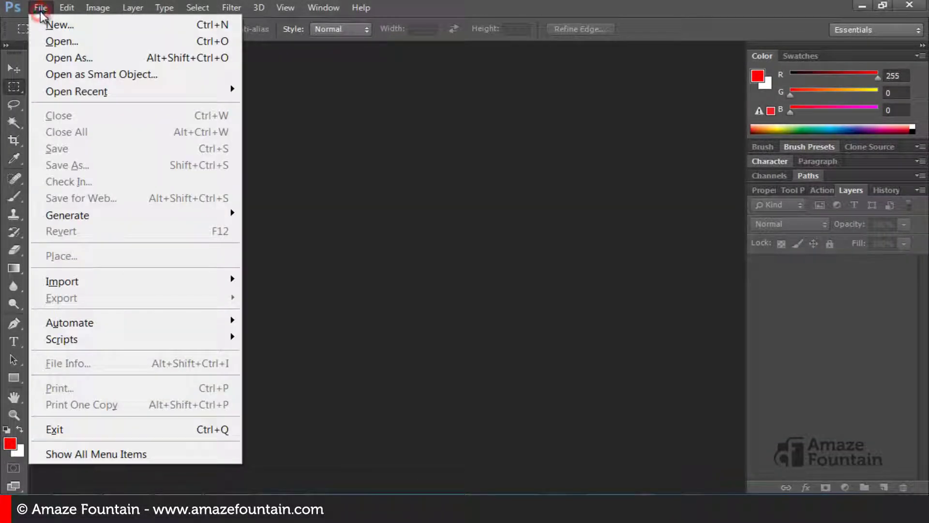
{"action": "left_click", "coordinate": [46, 41]}
{"action": "left_click", "coordinate": [349, 217]}
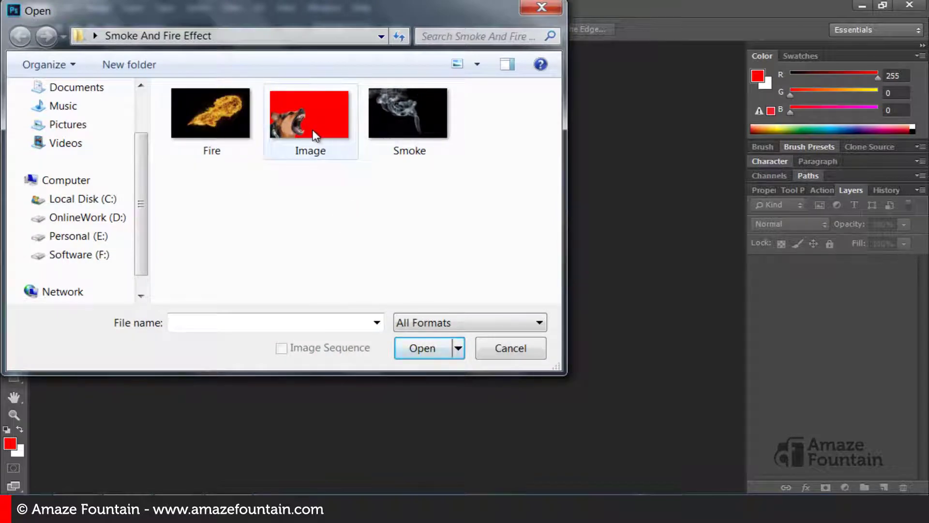
{"action": "left_click", "coordinate": [310, 136]}
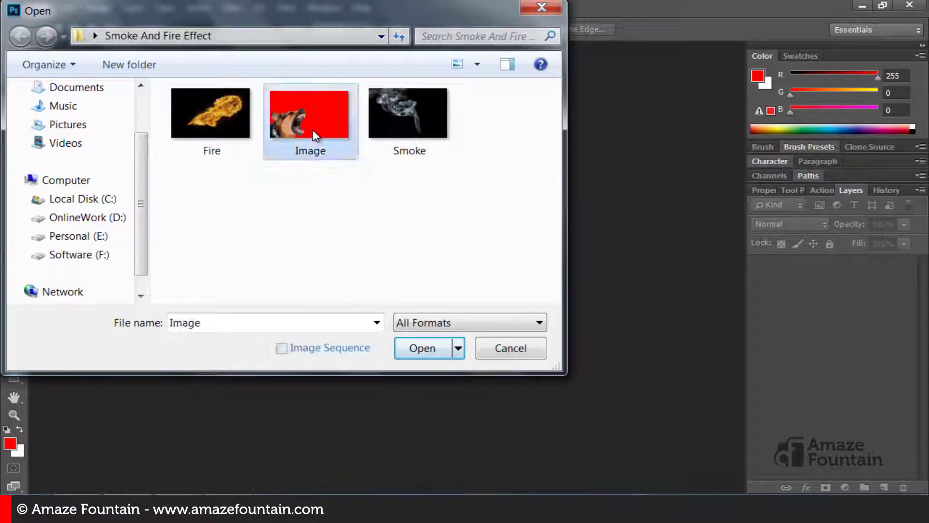
{"action": "left_click", "coordinate": [422, 348]}
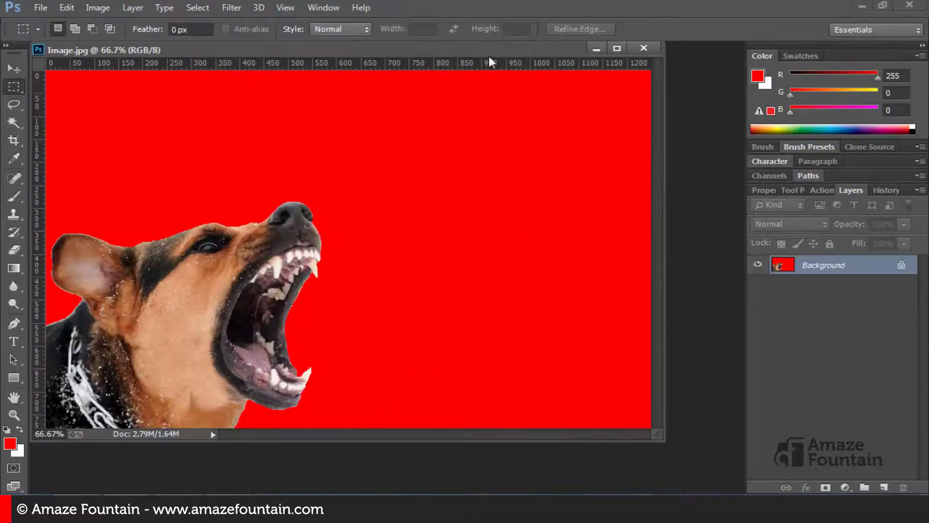
- Dock the dog image as a tab and fit it to the screen
{"action": "left_click_drag", "start_coordinate": [477, 62], "coordinate": [483, 55]}
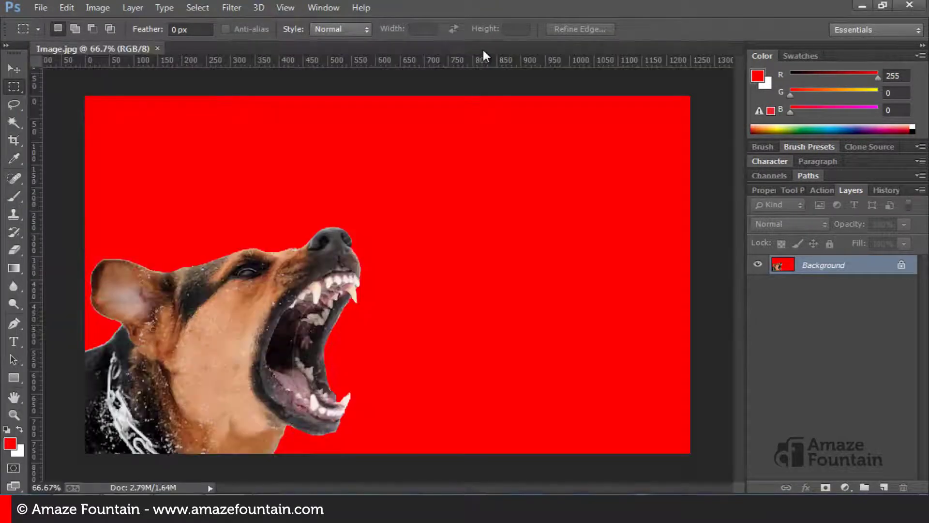
{"action": "left_click", "coordinate": [13, 409]}
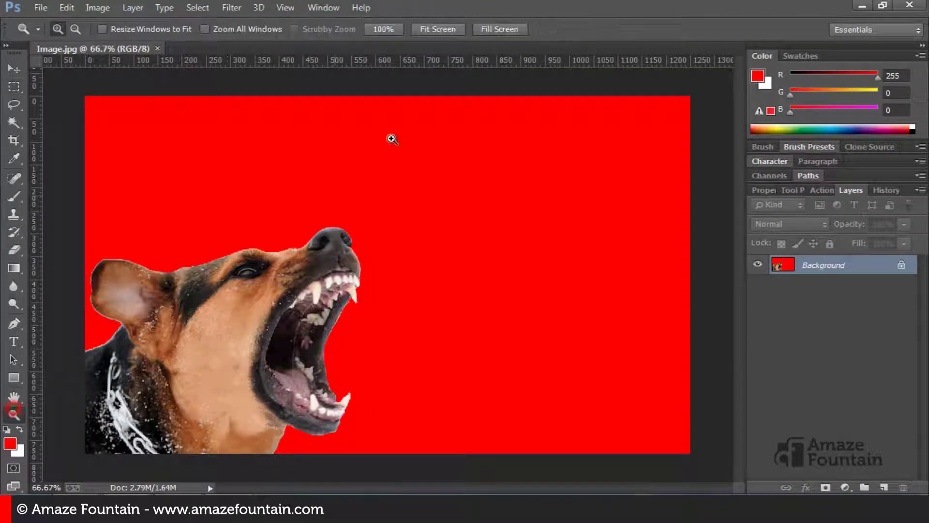
{"action": "left_click", "coordinate": [446, 29]}
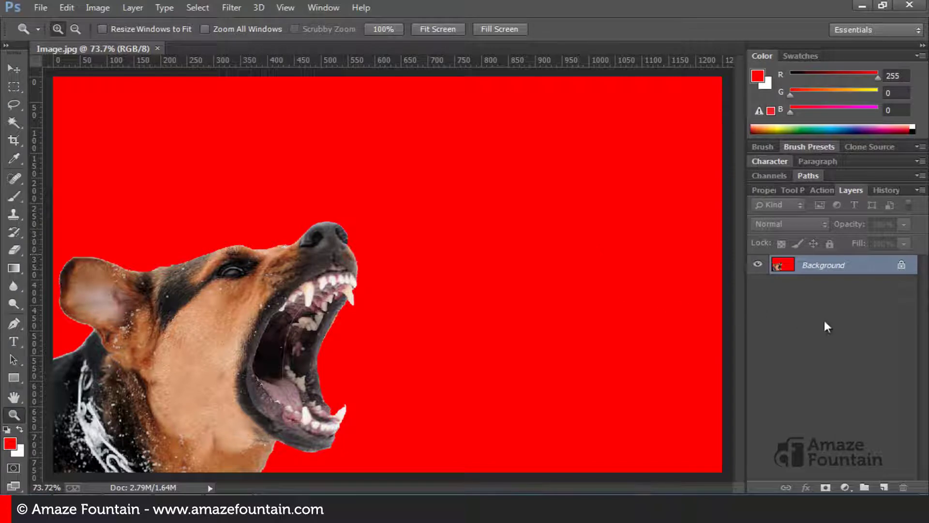
{"action": "left_click", "coordinate": [819, 267]}
- Add a new empty layer named Layer 1 above Background
{"action": "left_click", "coordinate": [129, 7]}
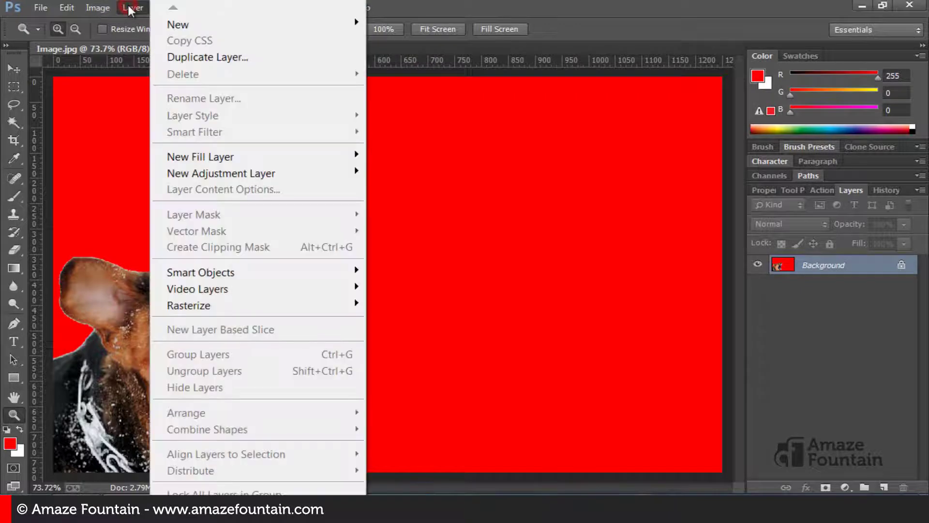
{"action": "left_click", "coordinate": [196, 24]}
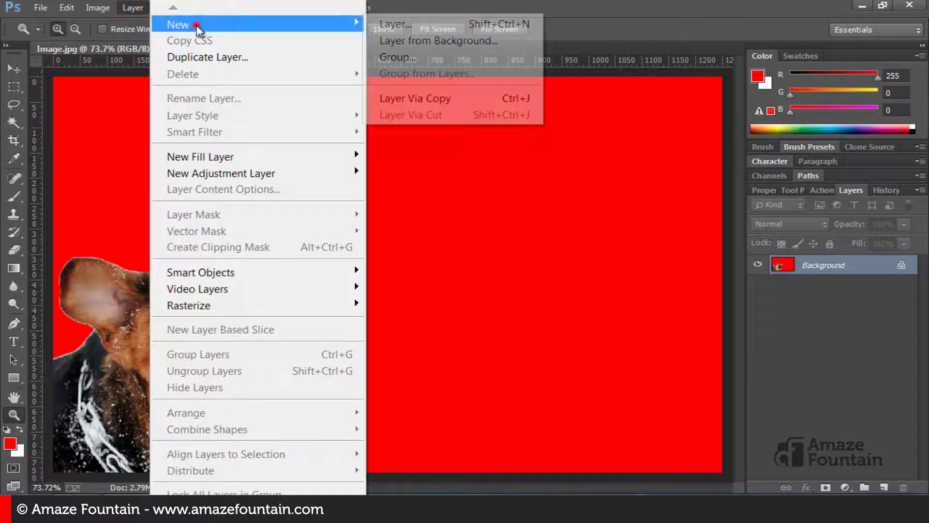
{"action": "left_click", "coordinate": [397, 29]}
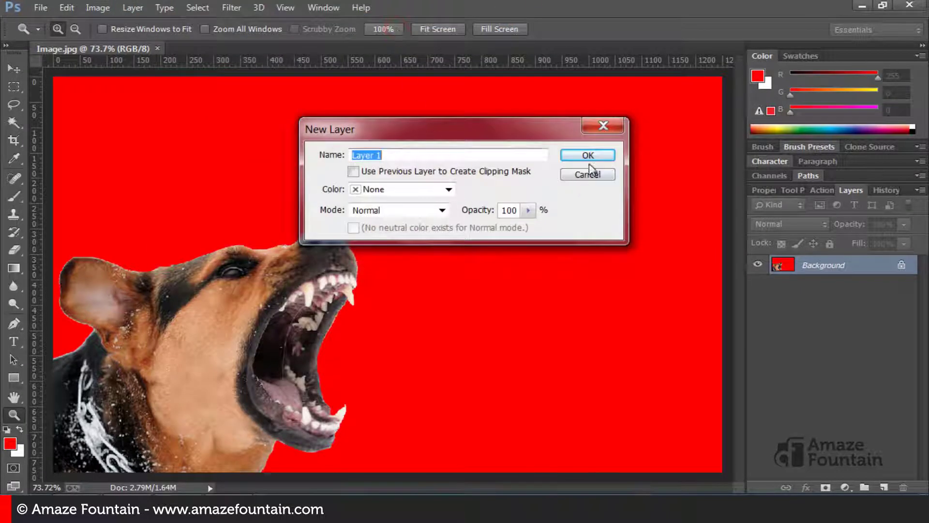
{"action": "left_click", "coordinate": [589, 156]}
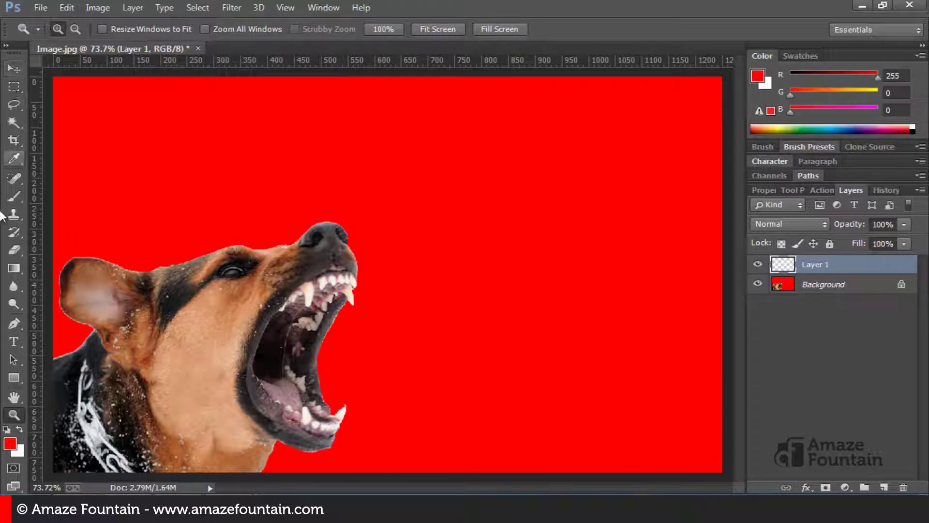
- Set the foreground colour to black (000000)
{"action": "left_click", "coordinate": [11, 445]}
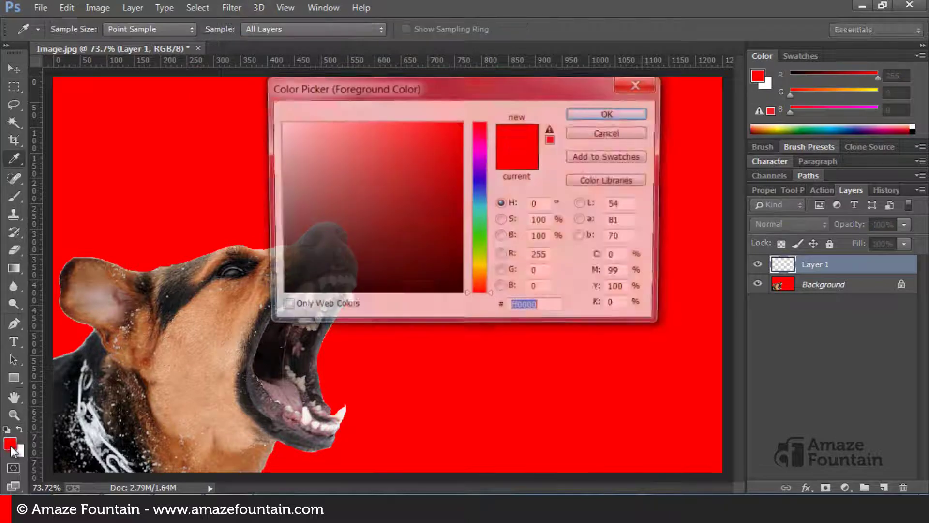
{"action": "left_click_drag", "start_coordinate": [364, 246], "coordinate": [265, 315]}
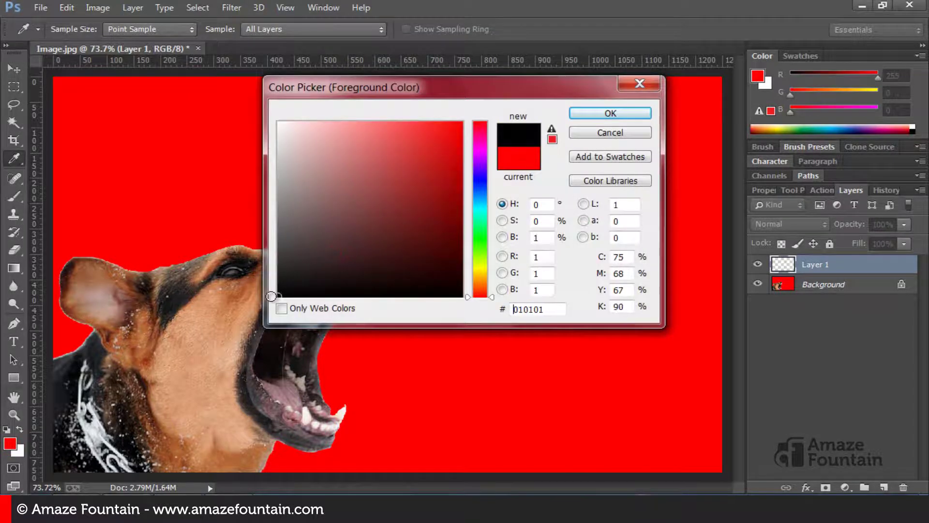
{"action": "left_click", "coordinate": [610, 112]}
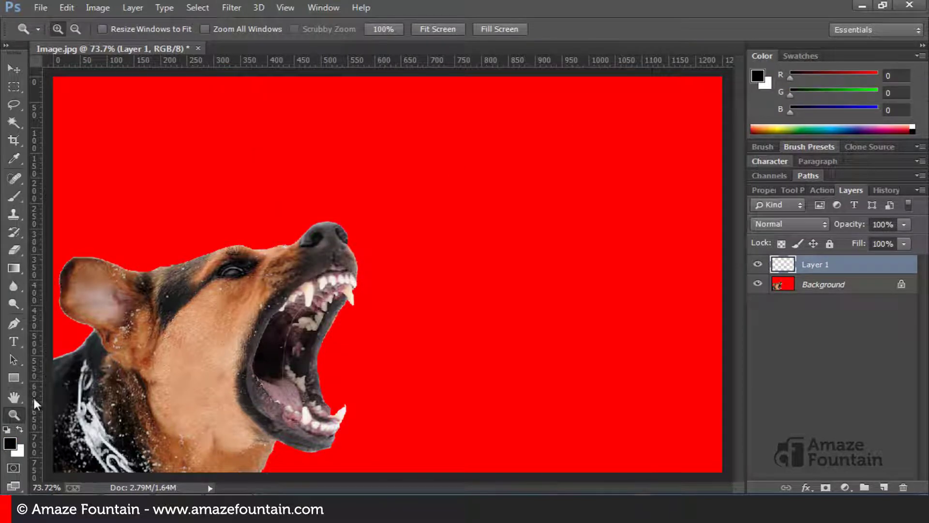
- Set up the Gradient tool with the Foreground to Transparent gradient
{"action": "left_click", "coordinate": [21, 265]}
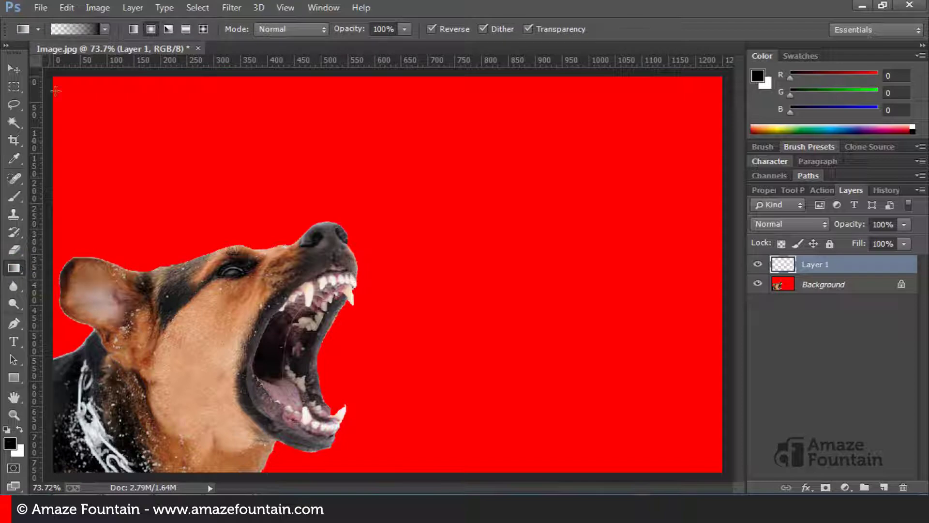
{"action": "left_click", "coordinate": [90, 28]}
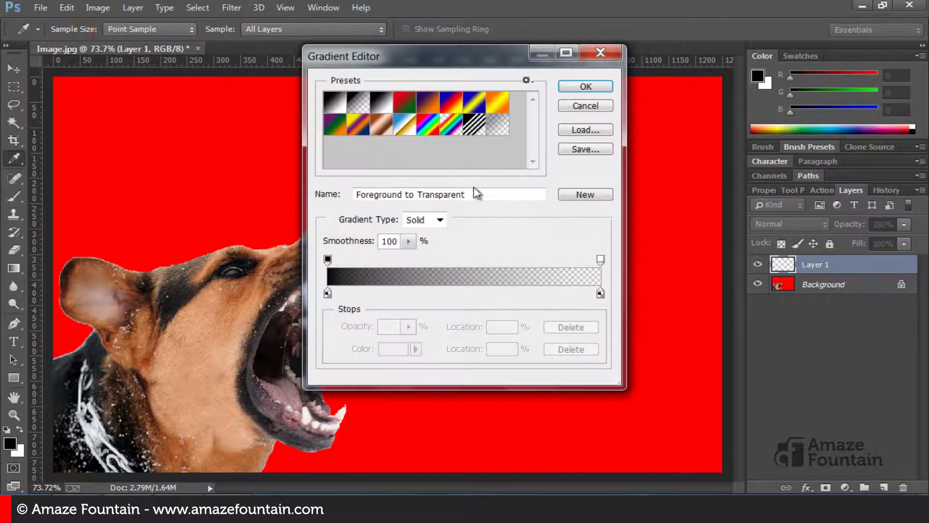
{"action": "left_click", "coordinate": [355, 106]}
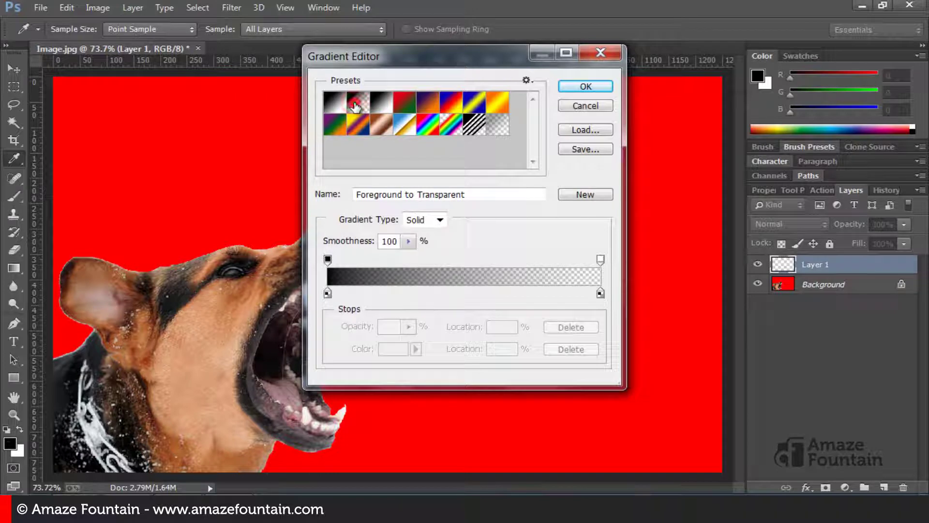
{"action": "left_click", "coordinate": [328, 294]}
{"action": "left_click", "coordinate": [359, 102]}
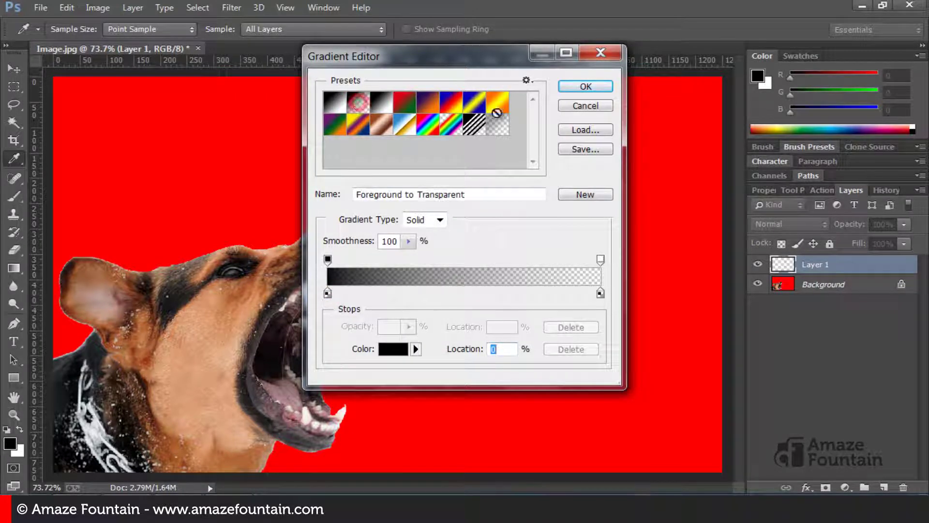
{"action": "left_click", "coordinate": [582, 87]}
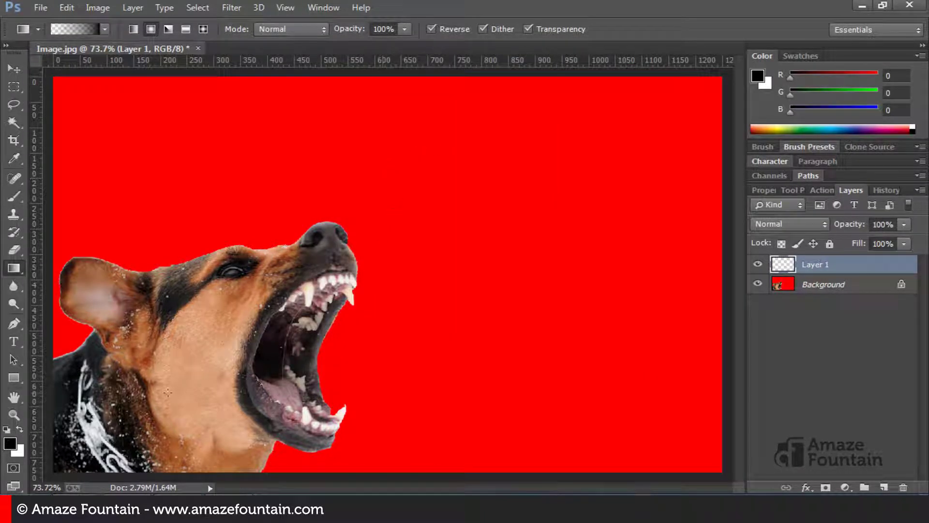
- Draw the black gradient on Layer 1 from lower left to upper right, redoing it once
{"action": "left_click_drag", "start_coordinate": [138, 367], "coordinate": [454, 215]}
{"action": "left_click_drag", "start_coordinate": [556, 99], "coordinate": [577, 85]}
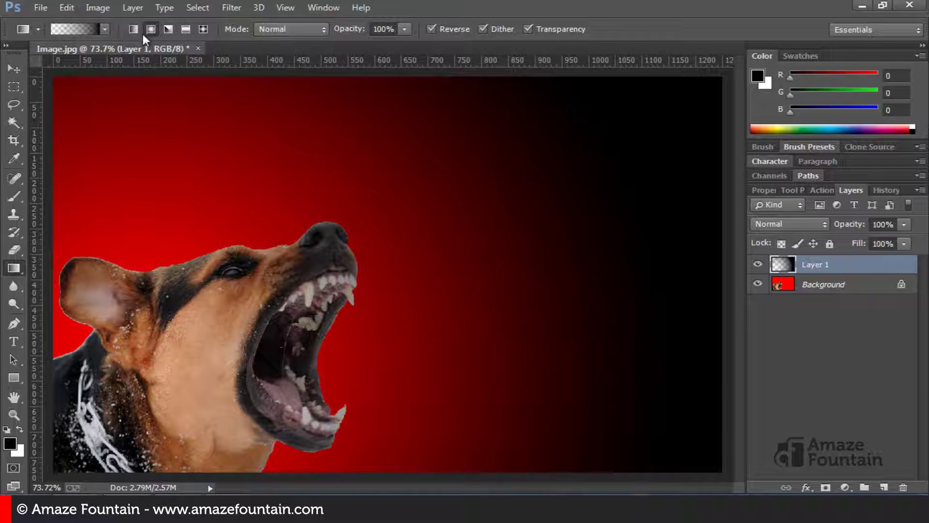
{"action": "left_click", "coordinate": [74, 10]}
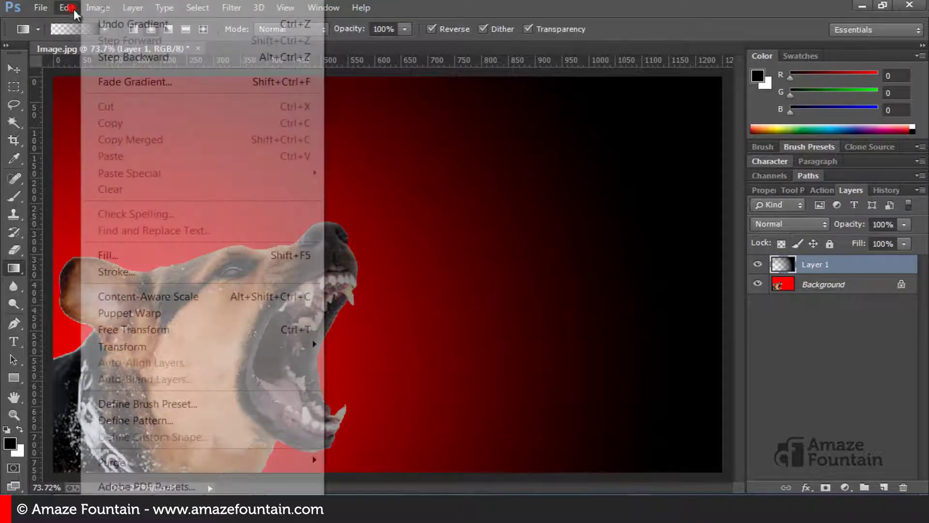
{"action": "left_click", "coordinate": [112, 21]}
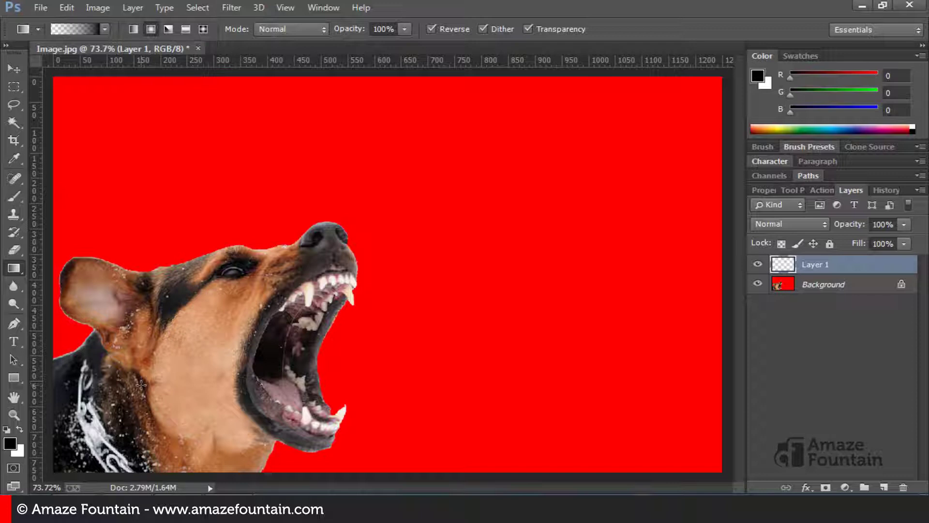
{"action": "mouse_move", "coordinate": [141, 385]}
{"action": "left_mouse_down"}
{"action": "mouse_move", "coordinate": [539, 84]}
{"action": "mouse_move", "coordinate": [558, 86]}
{"action": "left_mouse_up"}
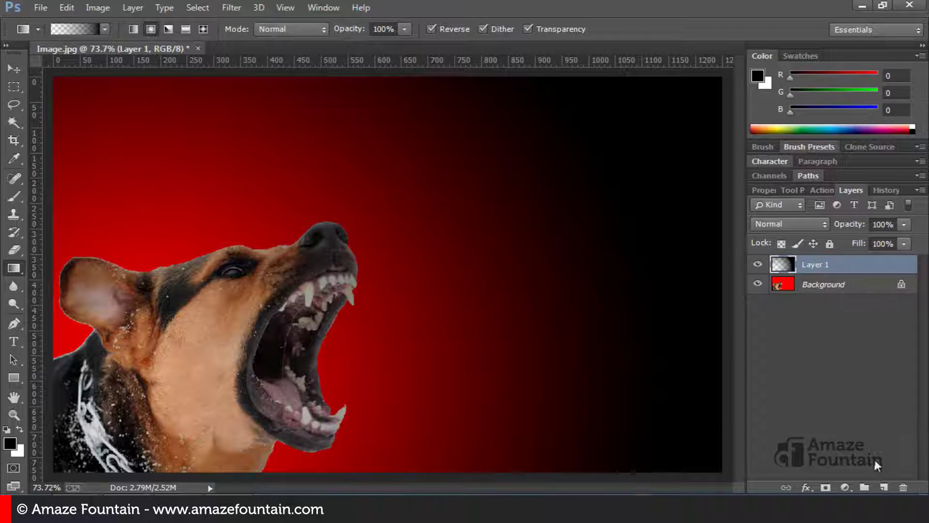
- Add a Brightness/Contrast adjustment layer with Brightness -23 and Contrast 79
{"action": "left_click", "coordinate": [844, 486]}
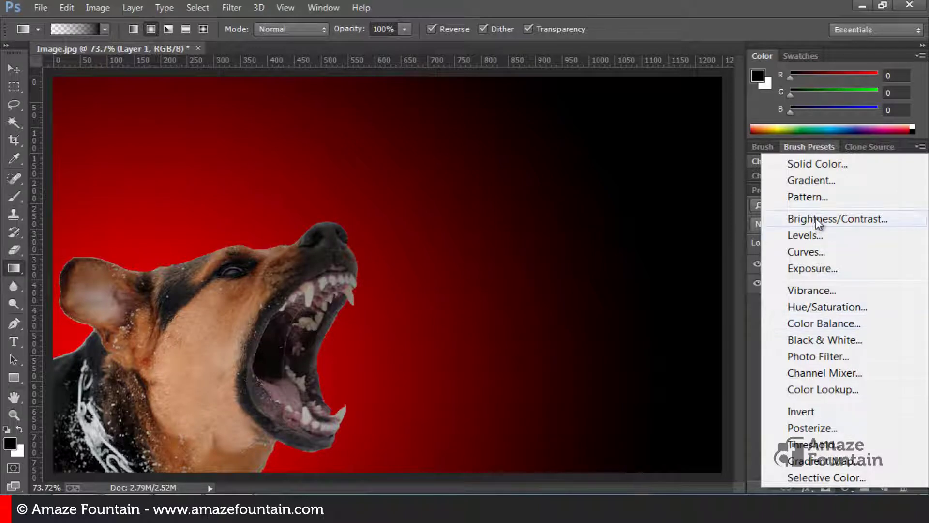
{"action": "left_click", "coordinate": [844, 219]}
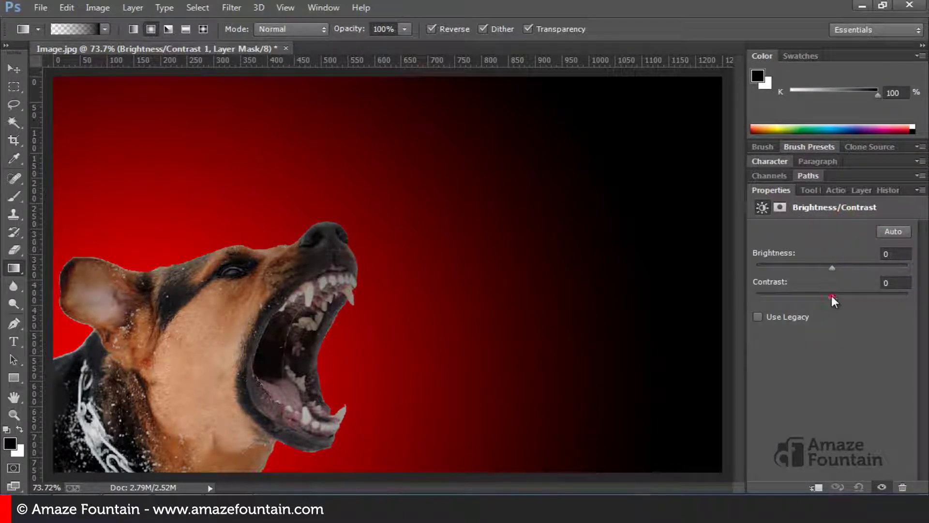
{"action": "left_click_drag", "start_coordinate": [831, 295], "coordinate": [863, 296]}
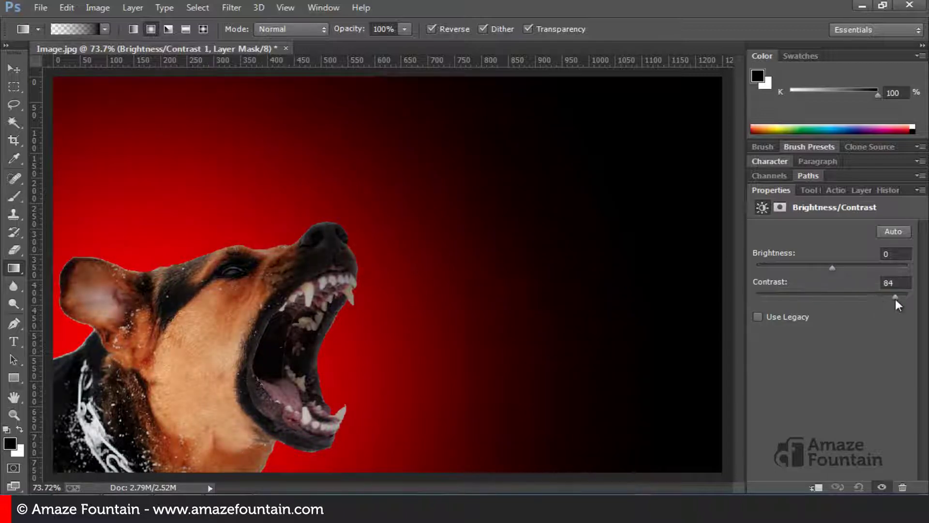
{"action": "left_click_drag", "start_coordinate": [831, 269], "coordinate": [823, 266]}
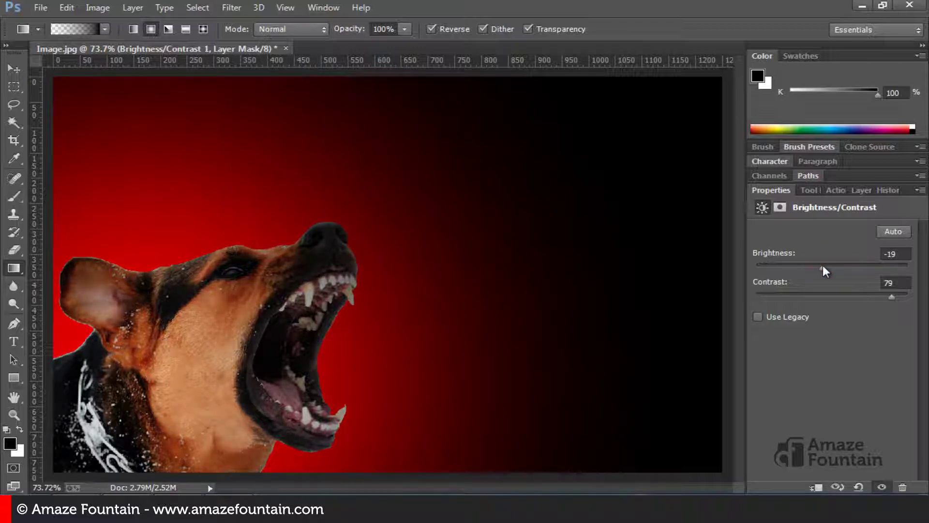
{"action": "left_click_drag", "start_coordinate": [822, 269], "coordinate": [812, 271]}
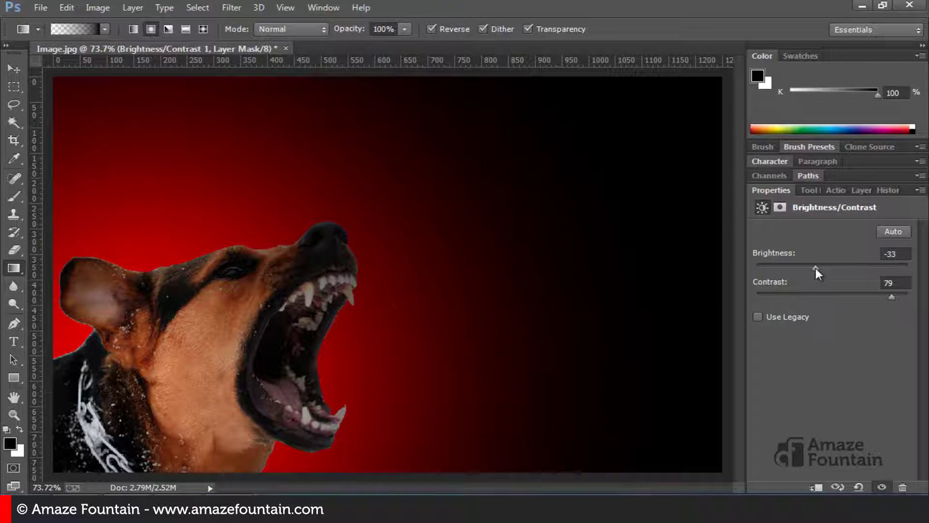
{"action": "left_click_drag", "start_coordinate": [817, 272], "coordinate": [822, 272]}
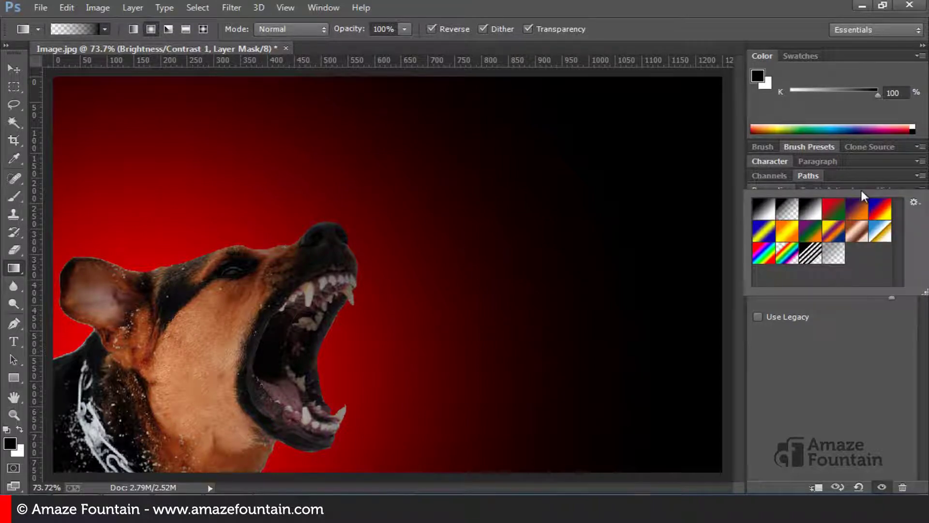
{"action": "left_click", "coordinate": [857, 329]}
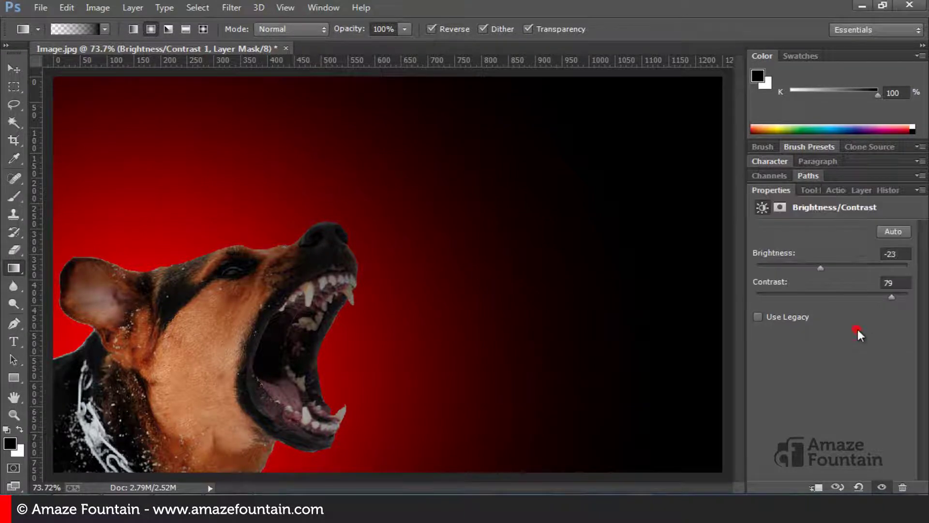
{"action": "left_click", "coordinate": [865, 193]}
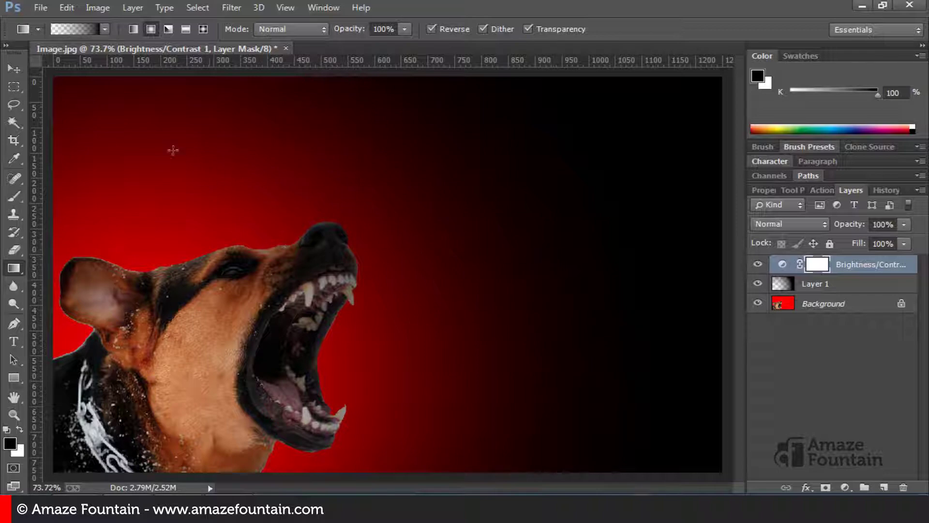
- Open the Smoke.jpg image
{"action": "left_click", "coordinate": [40, 8]}
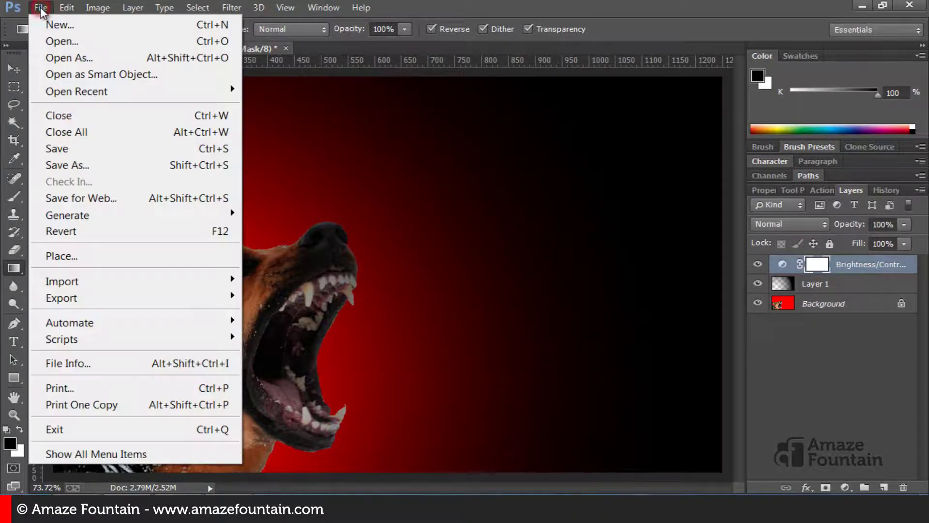
{"action": "left_click", "coordinate": [51, 43]}
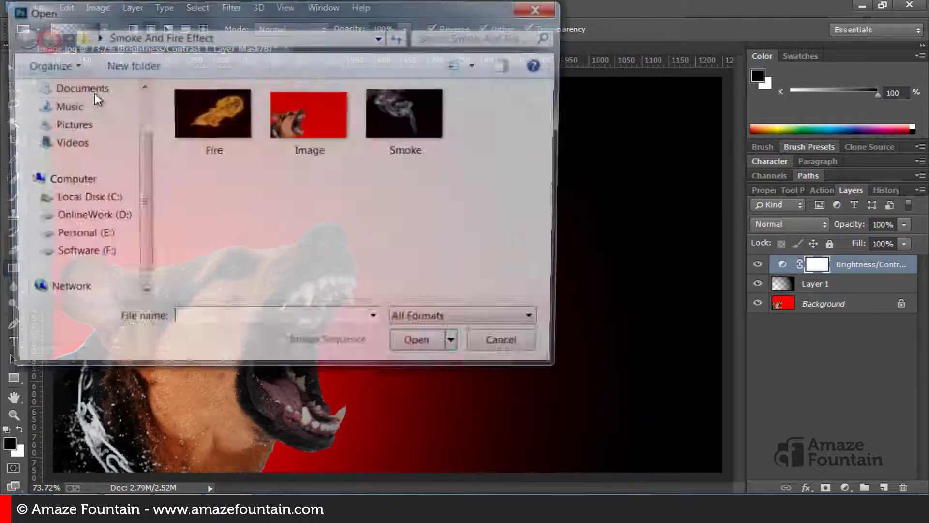
{"action": "left_click", "coordinate": [404, 126]}
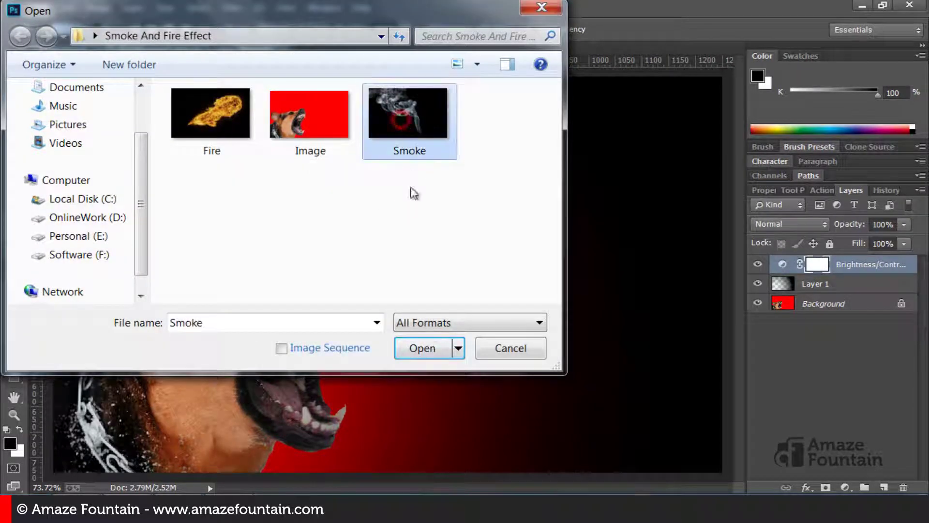
{"action": "left_click", "coordinate": [421, 347]}
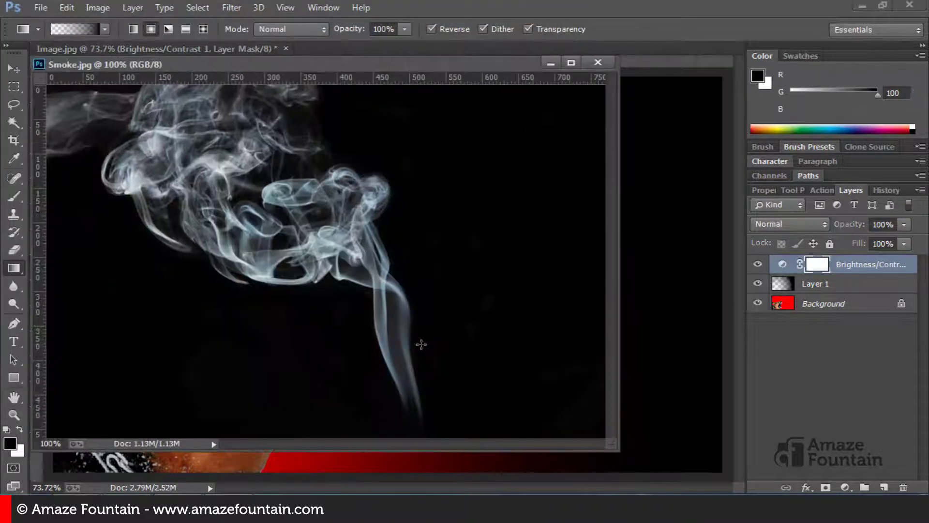
- Move the smoke into the dog document as Layer 2, close Smoke.jpg, and shift it left
{"action": "left_click", "coordinate": [14, 69]}
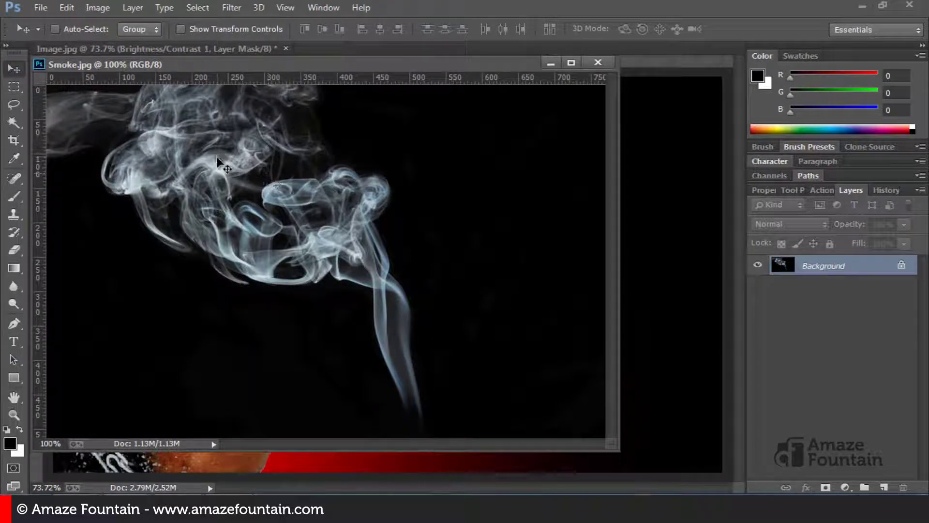
{"action": "mouse_move", "coordinate": [218, 160]}
{"action": "left_mouse_down"}
{"action": "mouse_move", "coordinate": [595, 208]}
{"action": "mouse_move", "coordinate": [658, 199]}
{"action": "left_mouse_up"}
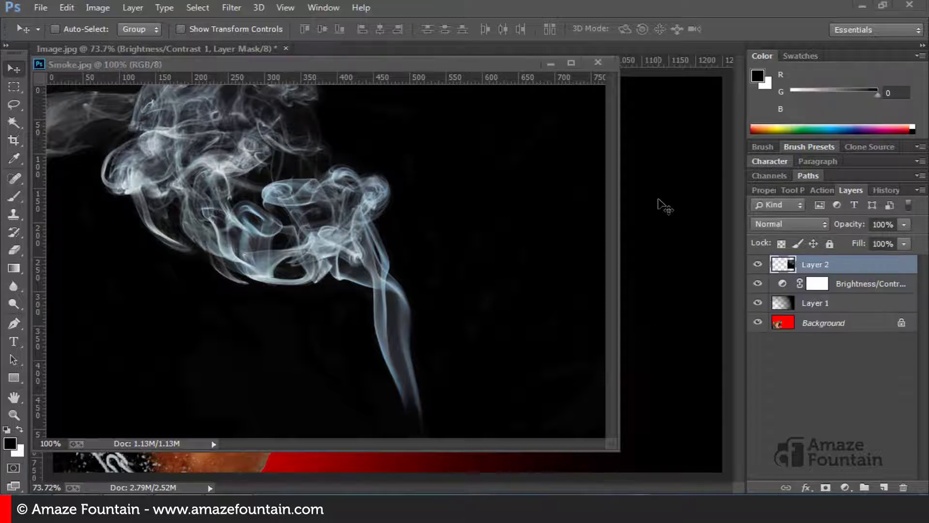
{"action": "left_click", "coordinate": [599, 60]}
{"action": "mouse_move", "coordinate": [651, 220]}
{"action": "left_mouse_down"}
{"action": "mouse_move", "coordinate": [484, 223]}
{"action": "mouse_move", "coordinate": [267, 190]}
{"action": "left_mouse_up"}
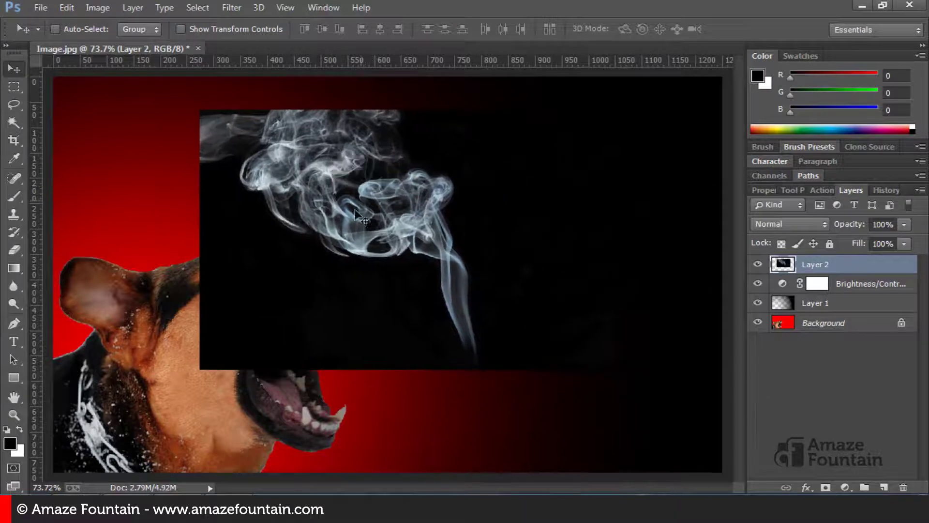
{"action": "left_click", "coordinate": [65, 7]}
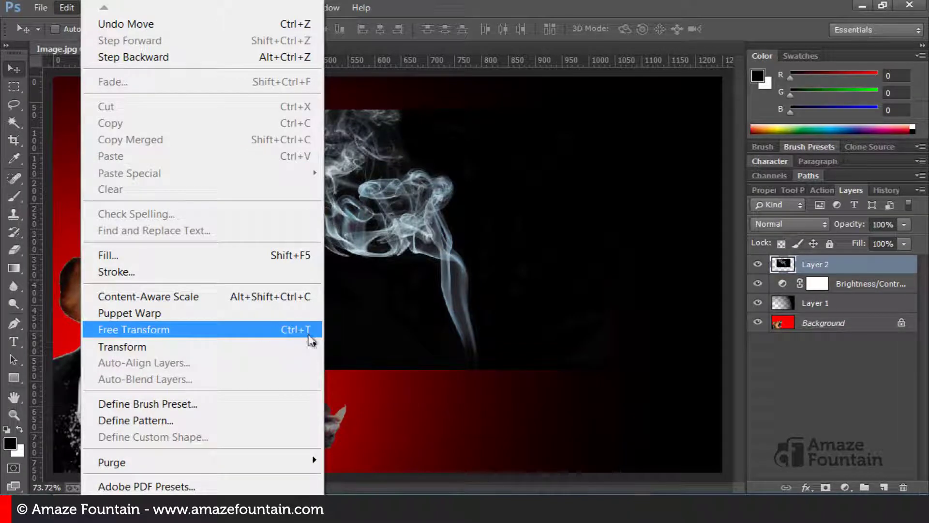
- Flip the smoke horizontally, rotate it about 32°, and start its trail at the dog's nose
{"action": "left_click", "coordinate": [288, 331]}
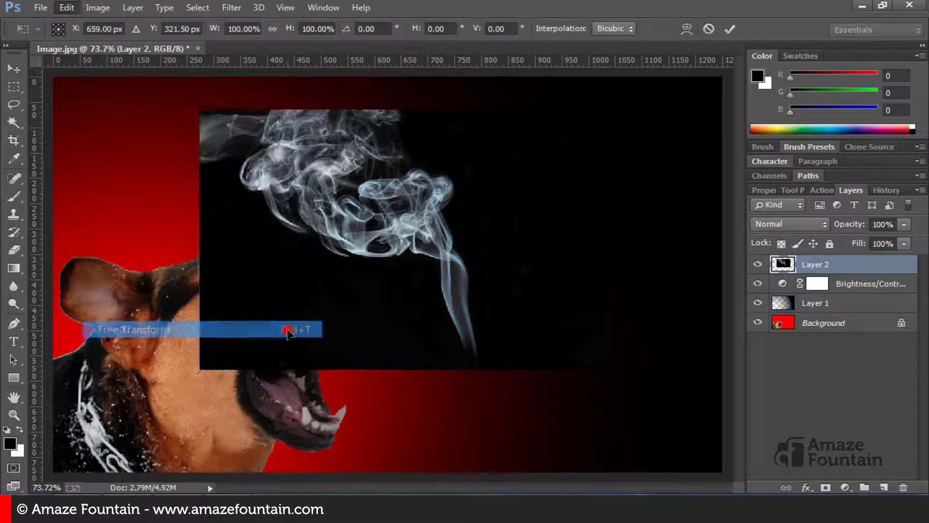
{"action": "right_click", "coordinate": [405, 278]}
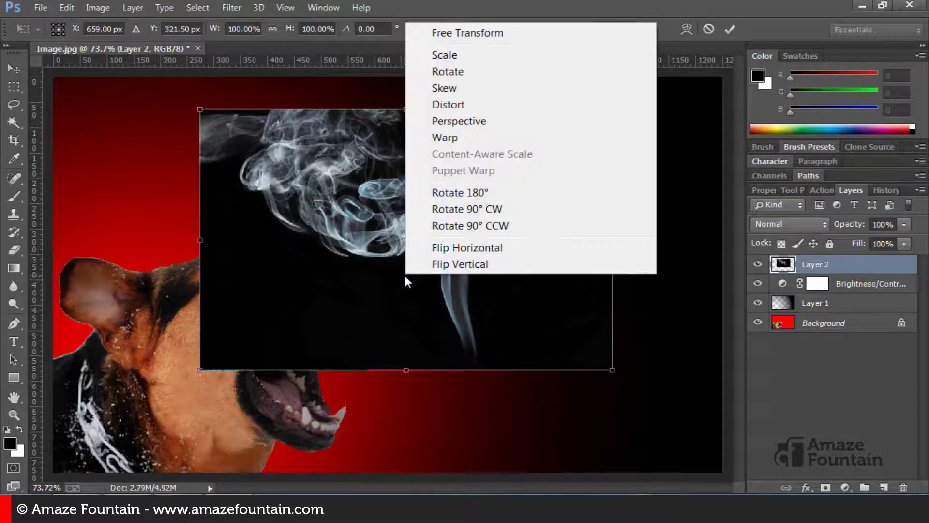
{"action": "left_click", "coordinate": [469, 247]}
{"action": "mouse_move", "coordinate": [373, 290]}
{"action": "left_mouse_down"}
{"action": "mouse_move", "coordinate": [484, 255]}
{"action": "mouse_move", "coordinate": [427, 274]}
{"action": "left_mouse_up"}
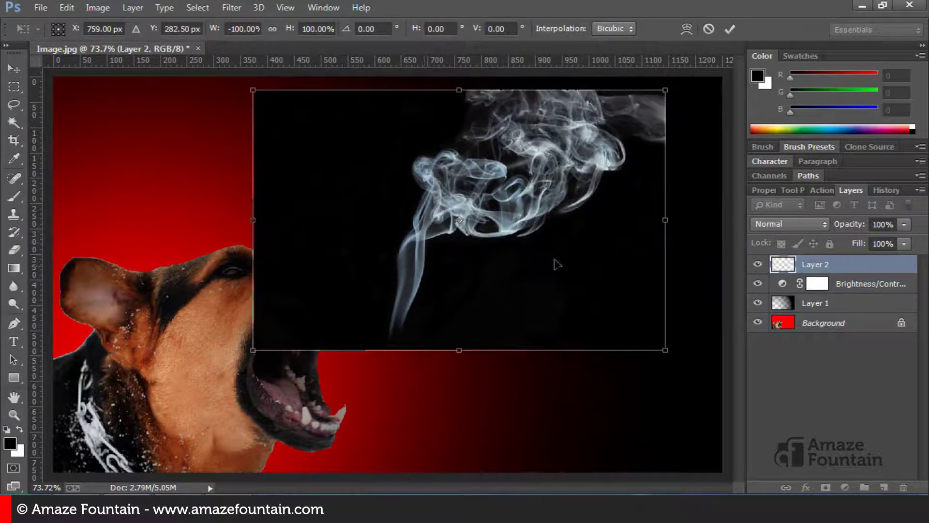
{"action": "left_click_drag", "start_coordinate": [693, 112], "coordinate": [702, 246]}
{"action": "mouse_move", "coordinate": [505, 252]}
{"action": "left_mouse_down"}
{"action": "mouse_move", "coordinate": [534, 189]}
{"action": "mouse_move", "coordinate": [462, 226]}
{"action": "left_mouse_up"}
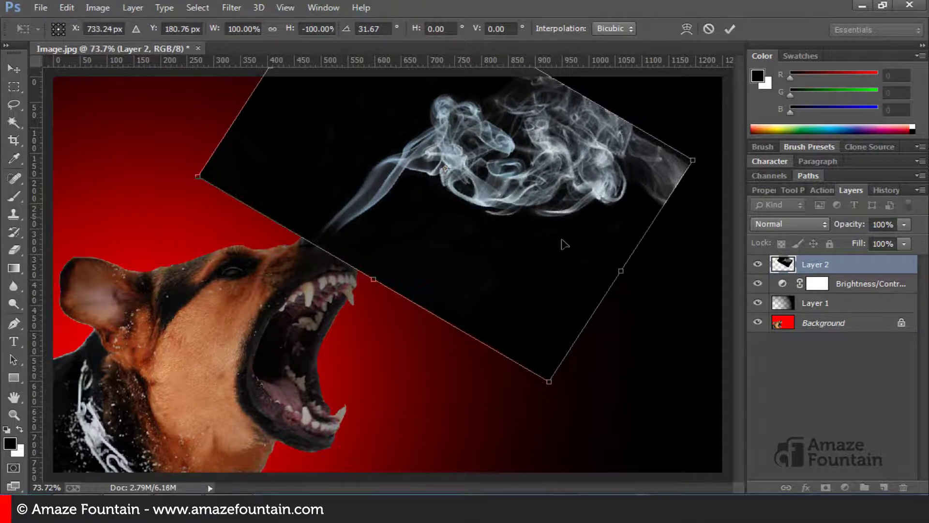
{"action": "key", "text": "Return"}
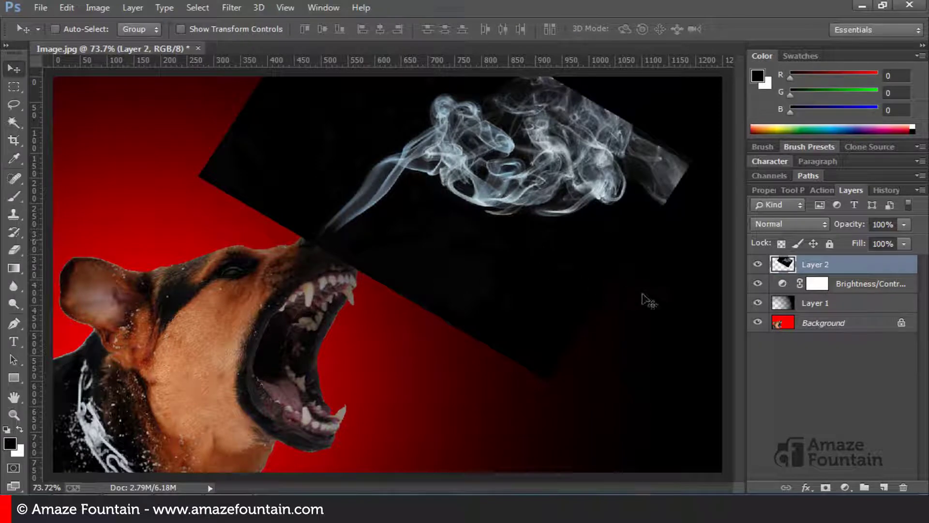
- Change Layer 2's blend mode from Normal to Screen
{"action": "left_click", "coordinate": [783, 227]}
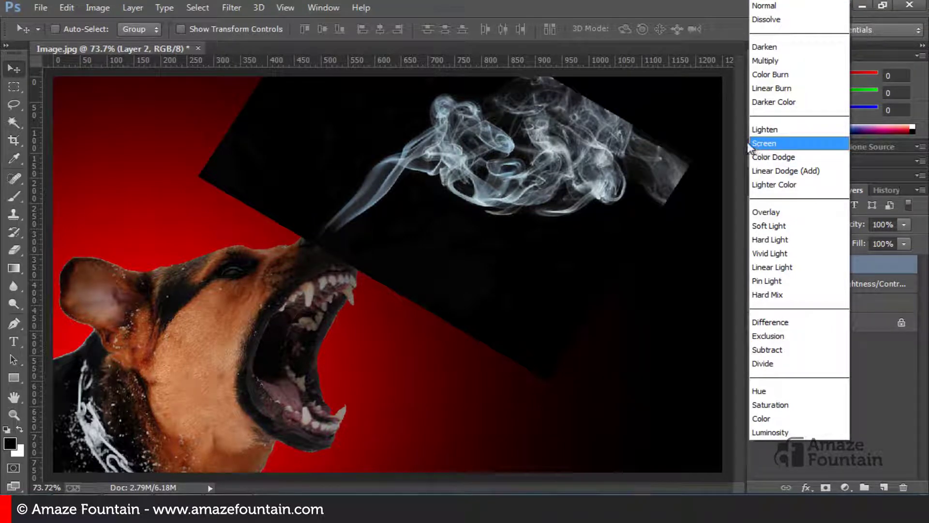
{"action": "left_click", "coordinate": [783, 144]}
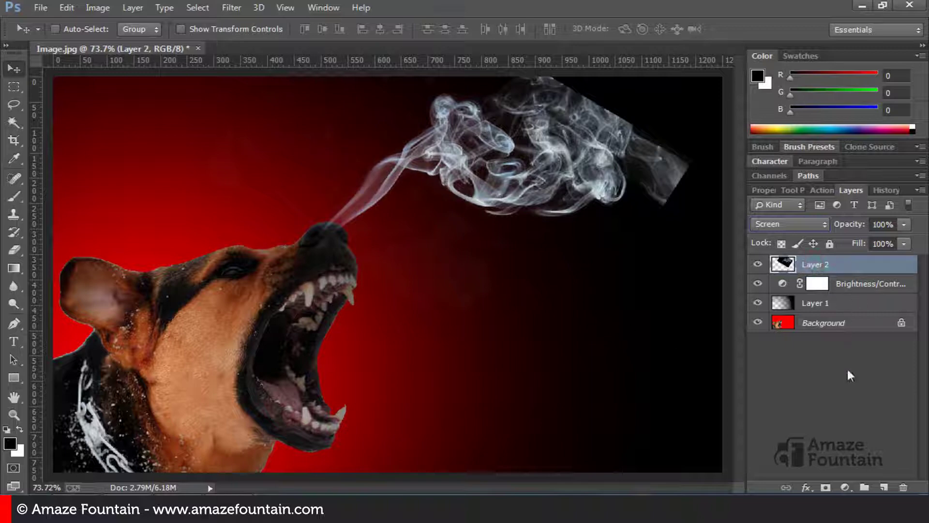
- Add a mask to Layer 2 and paint out the smoke's hard edges with a black brush at 94% opacity
{"action": "left_click", "coordinate": [826, 487]}
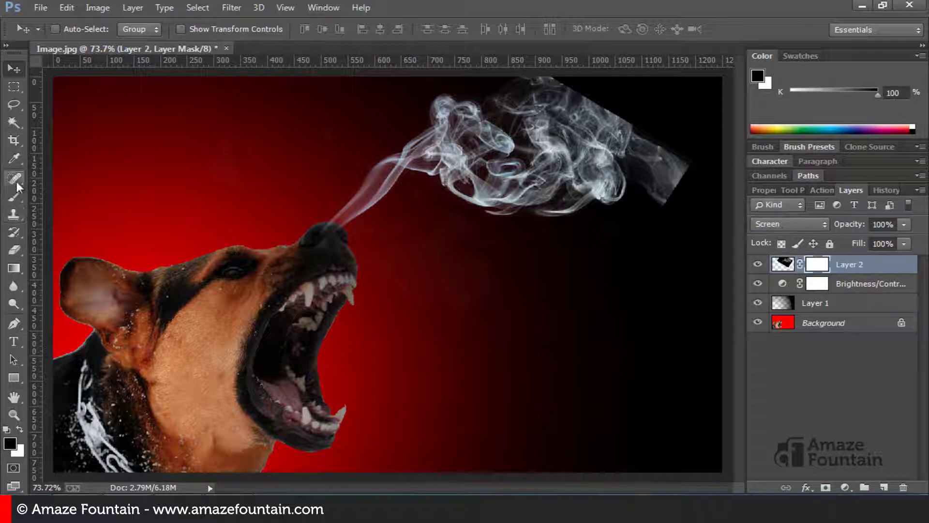
{"action": "left_click", "coordinate": [15, 196]}
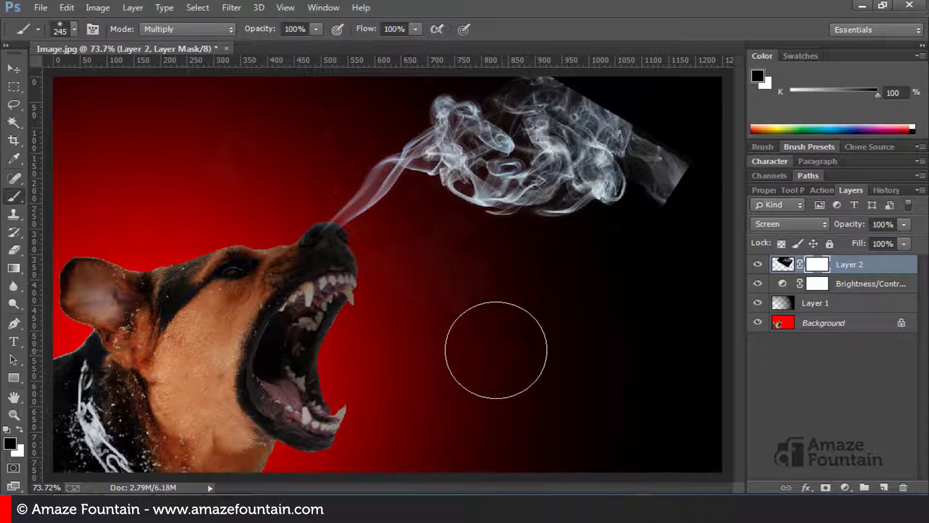
{"action": "left_click", "coordinate": [315, 29]}
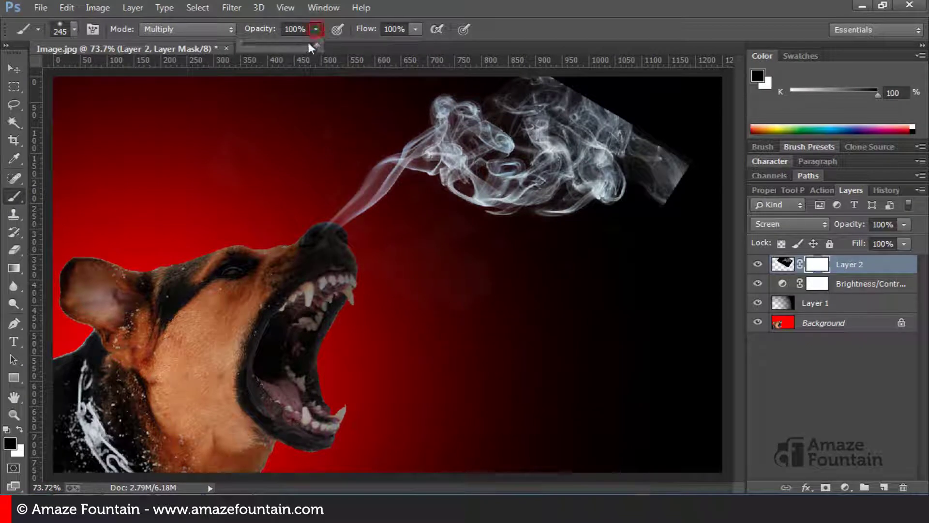
{"action": "left_click_drag", "start_coordinate": [308, 42], "coordinate": [319, 43]}
{"action": "left_click", "coordinate": [497, 313]}
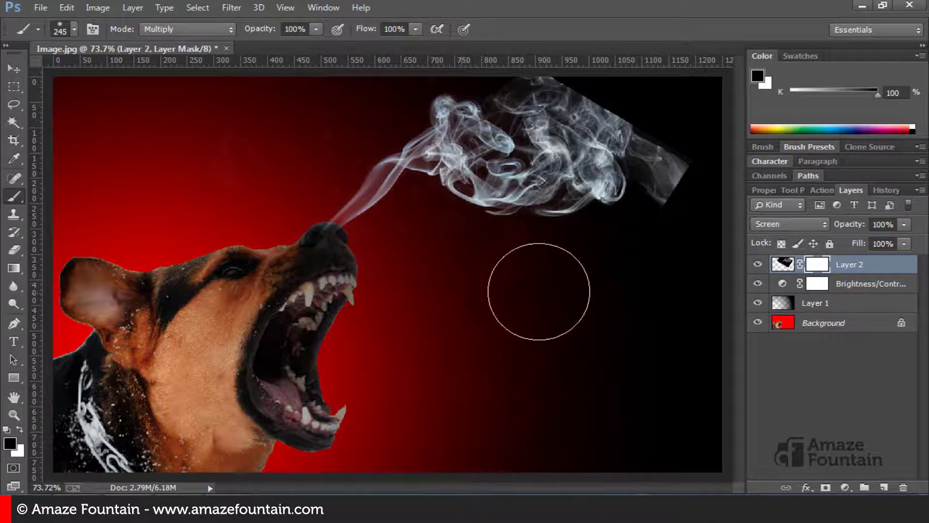
{"action": "left_click_drag", "start_coordinate": [538, 291], "coordinate": [441, 291]}
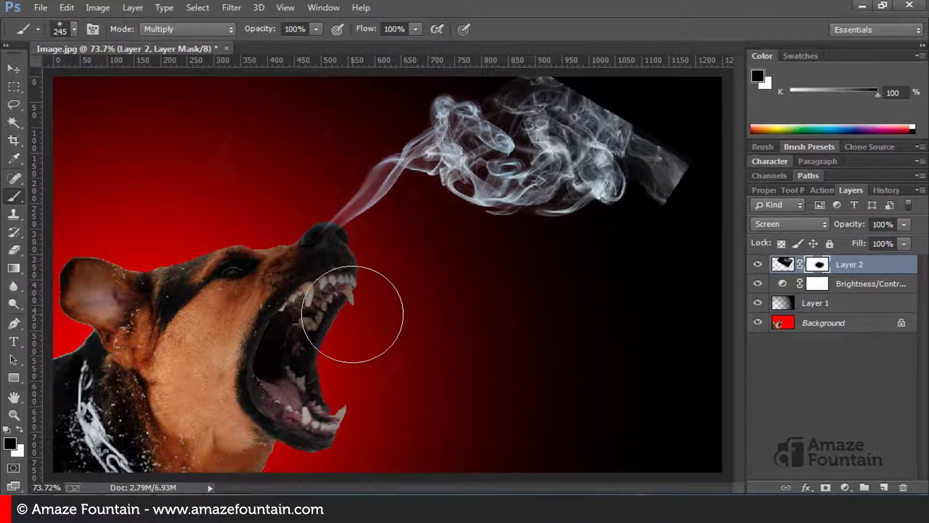
{"action": "left_click_drag", "start_coordinate": [232, 176], "coordinate": [311, 119]}
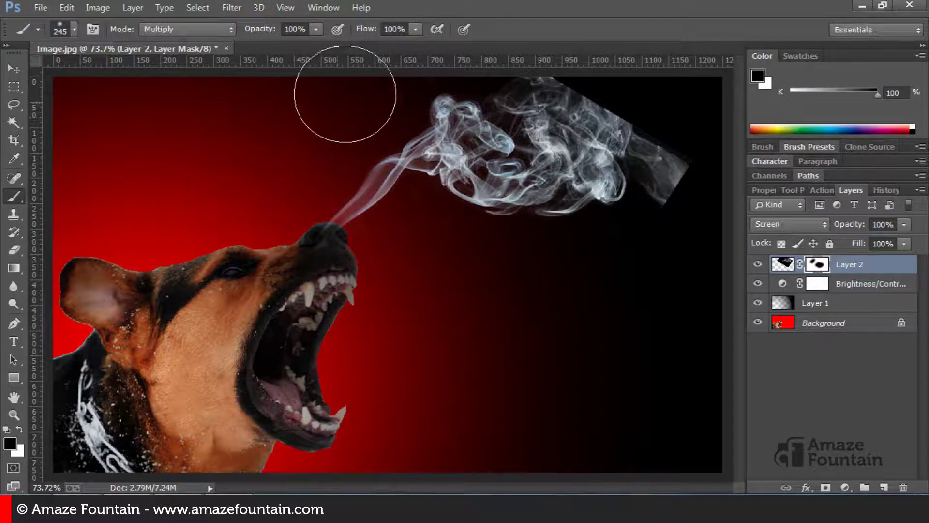
{"action": "left_click_drag", "start_coordinate": [332, 342], "coordinate": [467, 310]}
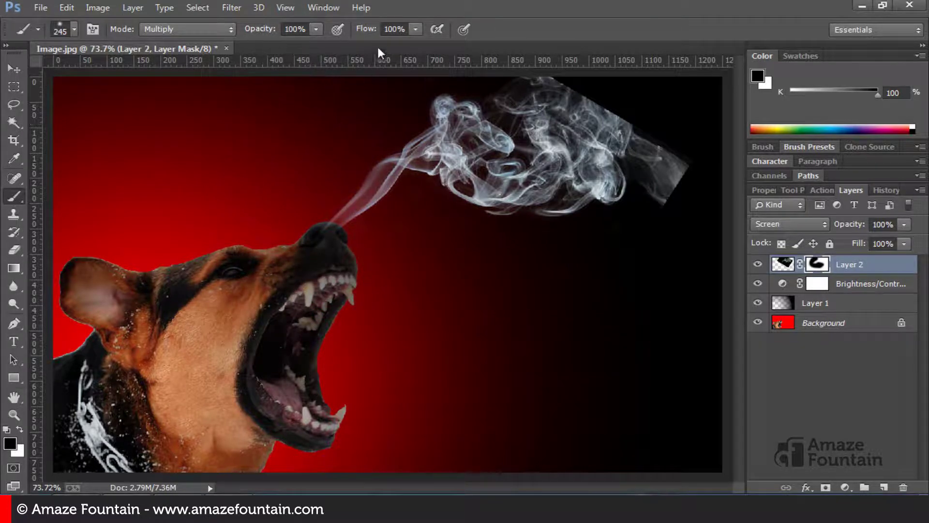
- At 49% brush opacity, fade the smoke's rectangular right edge into the dark background
{"action": "left_click", "coordinate": [316, 30]}
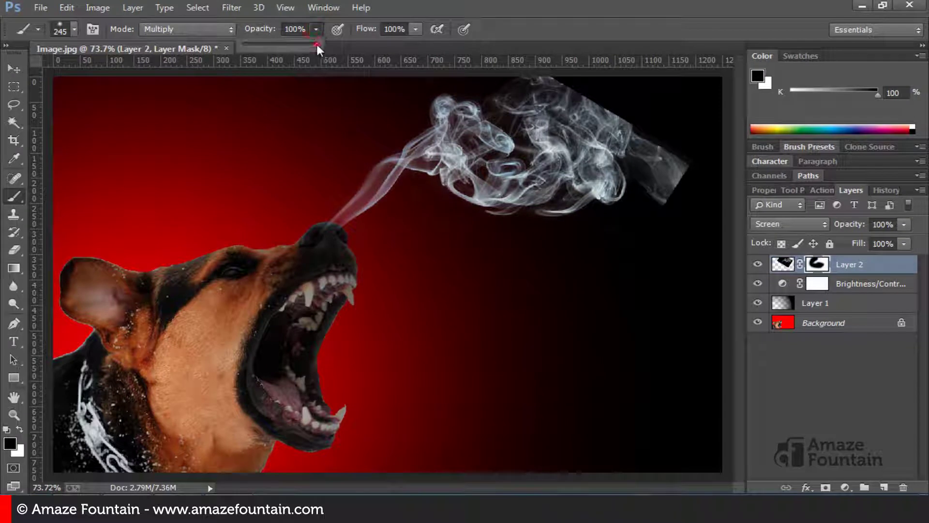
{"action": "left_click_drag", "start_coordinate": [274, 45], "coordinate": [279, 45]}
{"action": "mouse_move", "coordinate": [658, 271]}
{"action": "left_mouse_down"}
{"action": "mouse_move", "coordinate": [740, 166]}
{"action": "mouse_move", "coordinate": [674, 186]}
{"action": "mouse_move", "coordinate": [670, 269]}
{"action": "mouse_move", "coordinate": [644, 92]}
{"action": "mouse_move", "coordinate": [653, 82]}
{"action": "left_mouse_up"}
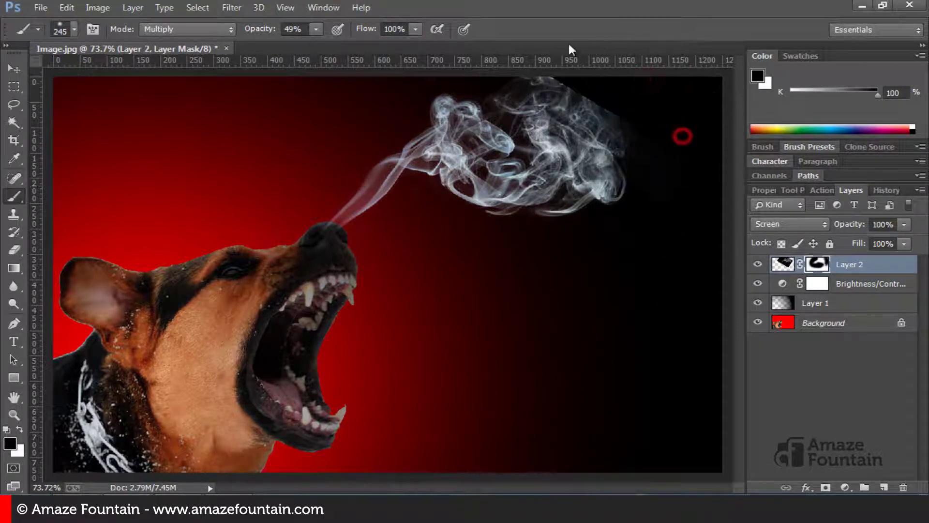
{"action": "left_click_drag", "start_coordinate": [581, 61], "coordinate": [643, 119]}
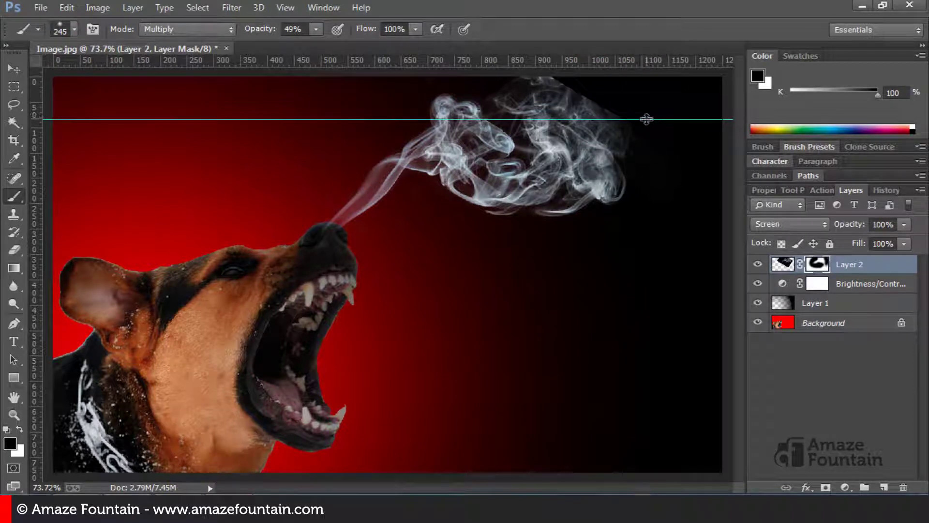
{"action": "left_click_drag", "start_coordinate": [646, 119], "coordinate": [649, 58]}
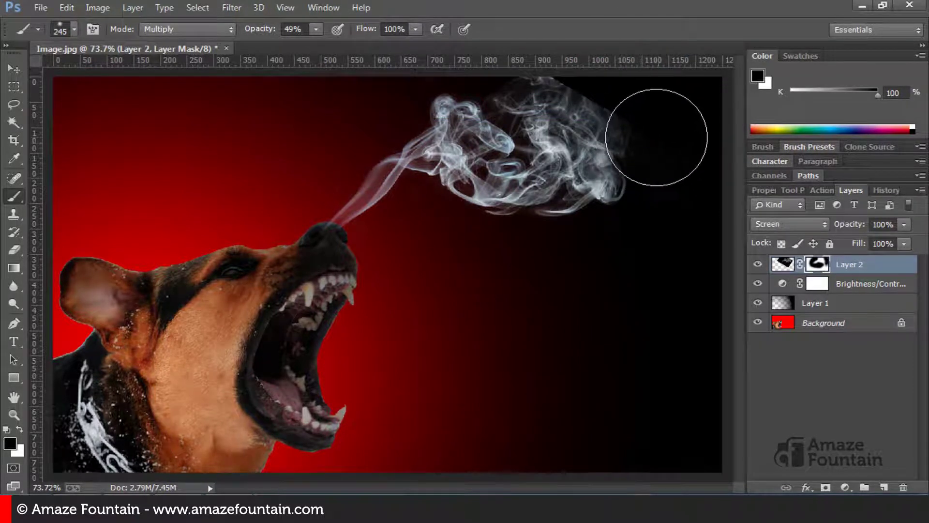
{"action": "left_click", "coordinate": [654, 135]}
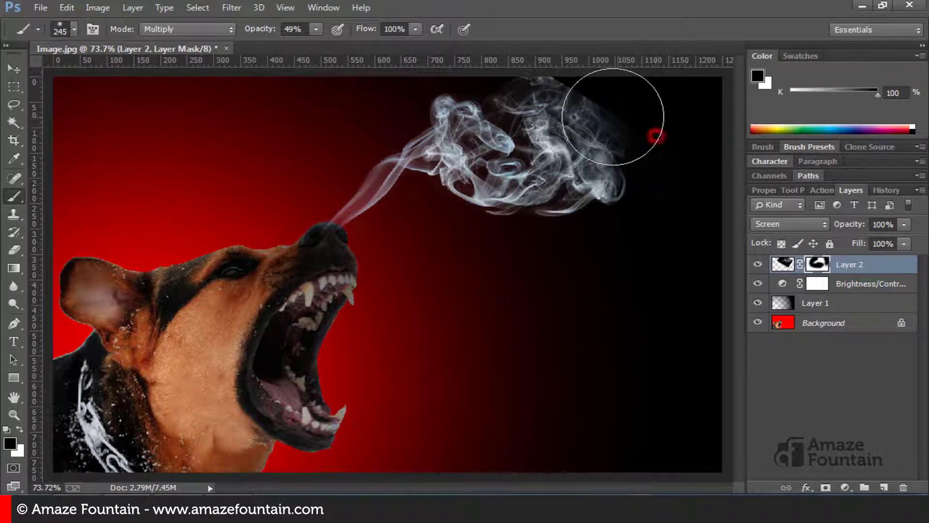
{"action": "left_click", "coordinate": [617, 138]}
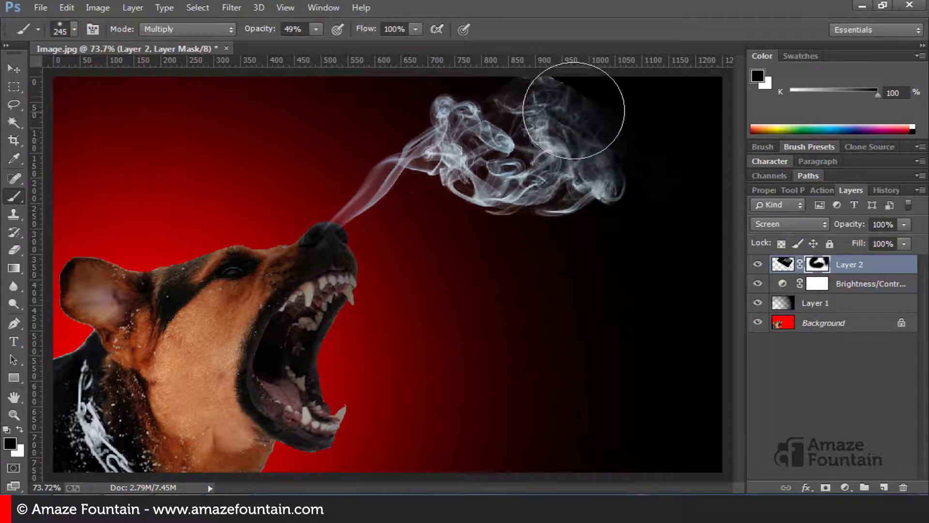
{"action": "left_click", "coordinate": [564, 87]}
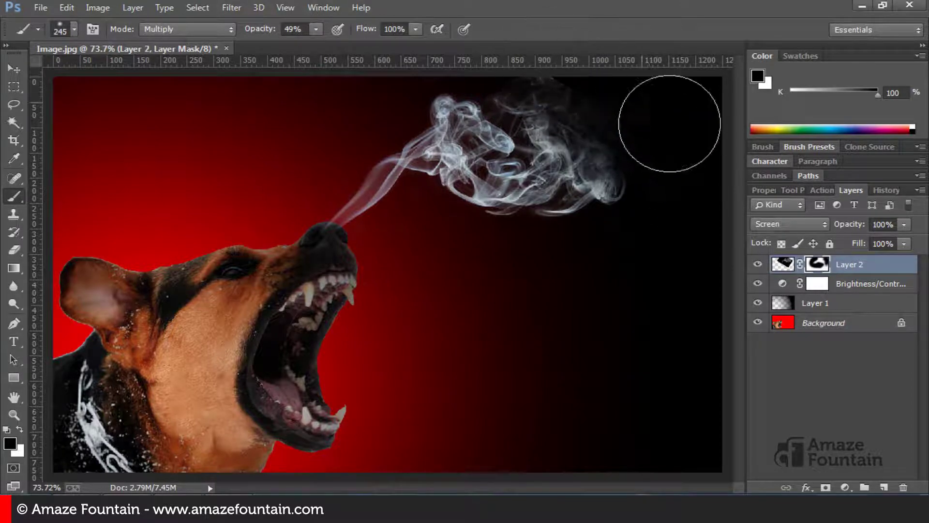
{"action": "left_click", "coordinate": [680, 226]}
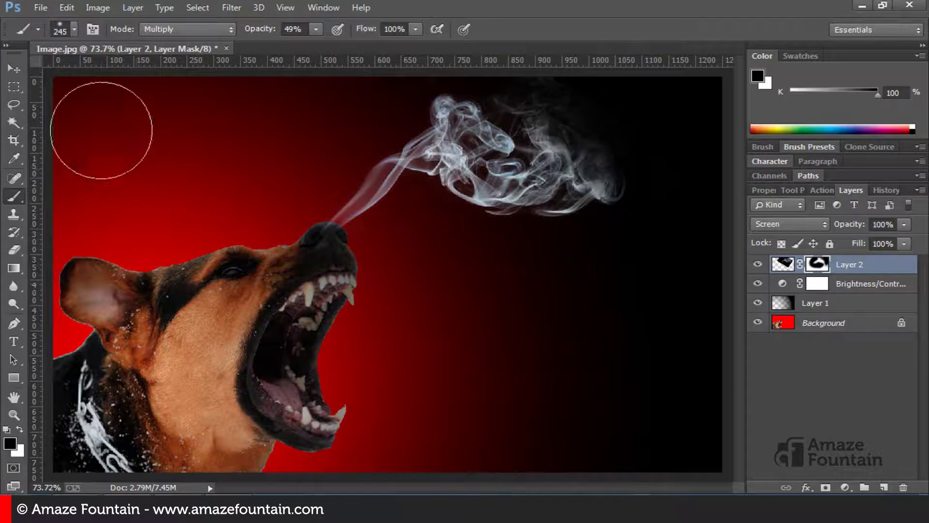
- Soften the smoke's far right end further, then duplicate Layer 2 as Layer 2 copy
{"action": "left_click", "coordinate": [315, 29]}
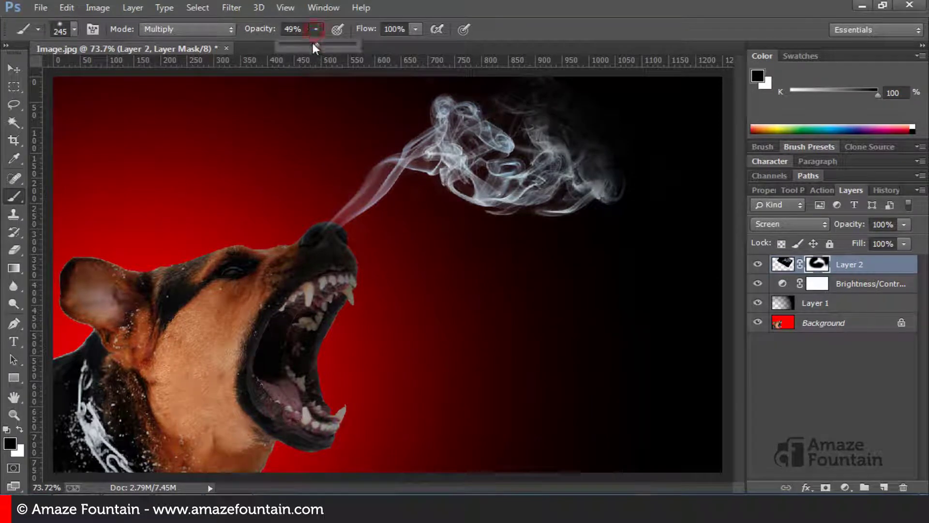
{"action": "left_click_drag", "start_coordinate": [312, 42], "coordinate": [307, 42]}
{"action": "left_click_drag", "start_coordinate": [624, 228], "coordinate": [596, 159]}
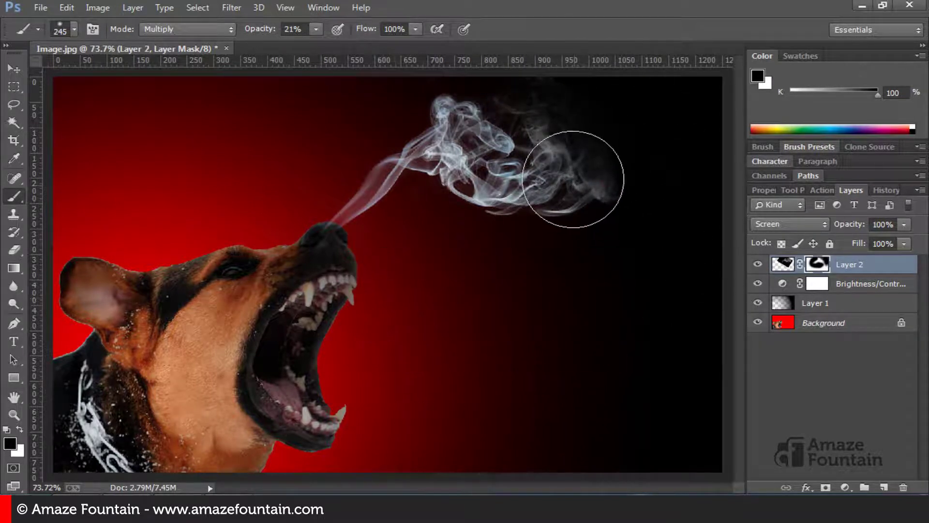
{"action": "left_click_drag", "start_coordinate": [570, 166], "coordinate": [604, 150]}
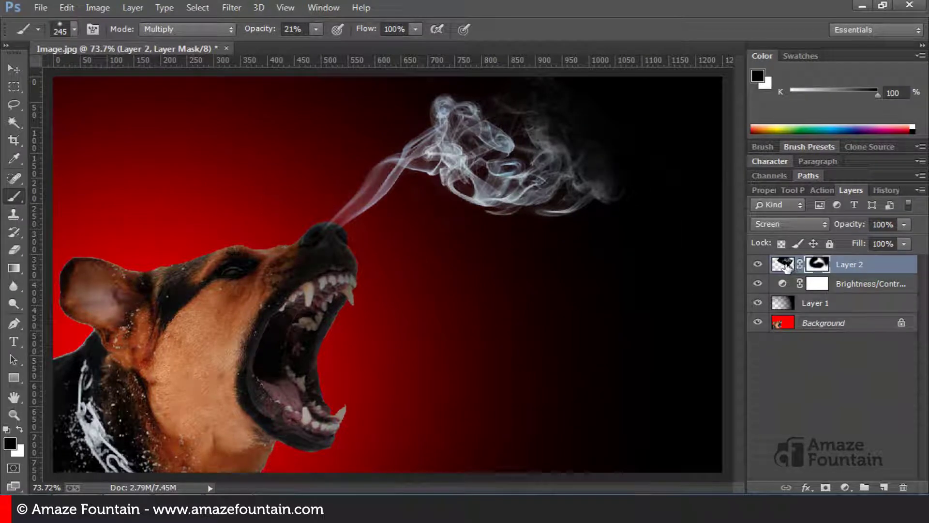
{"action": "mouse_move", "coordinate": [830, 272]}
{"action": "left_mouse_down"}
{"action": "mouse_move", "coordinate": [884, 450]}
{"action": "mouse_move", "coordinate": [884, 488]}
{"action": "left_mouse_up"}
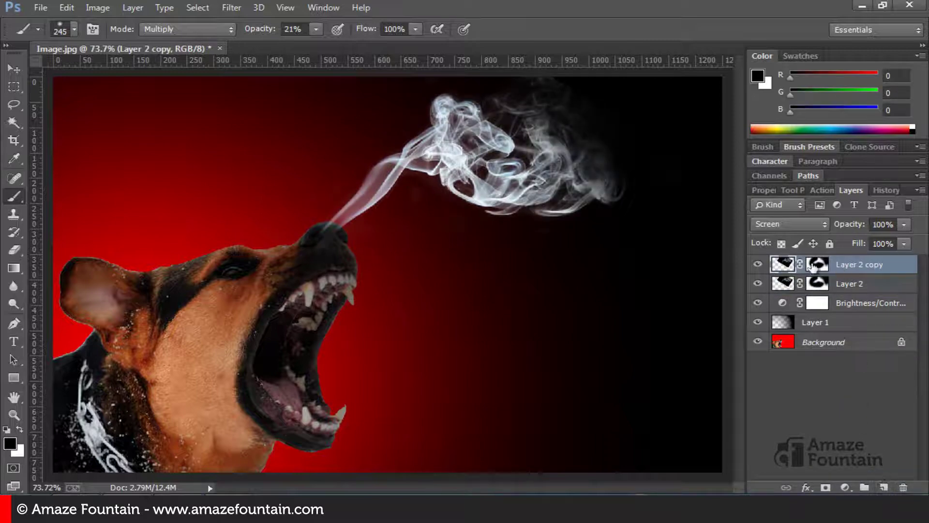
- Offset Layer 2 copy up and to the right and lower its opacity to 71%
{"action": "left_click", "coordinate": [19, 68]}
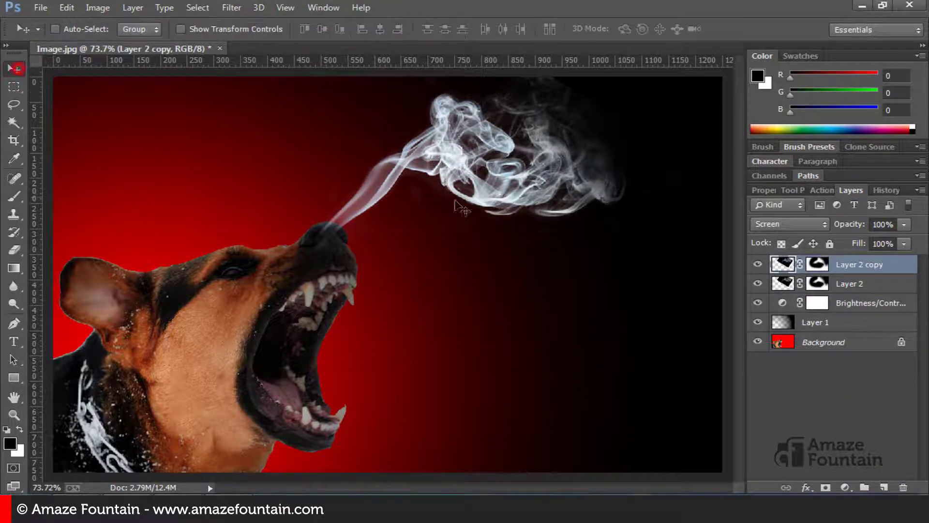
{"action": "left_click_drag", "start_coordinate": [350, 213], "coordinate": [405, 164]}
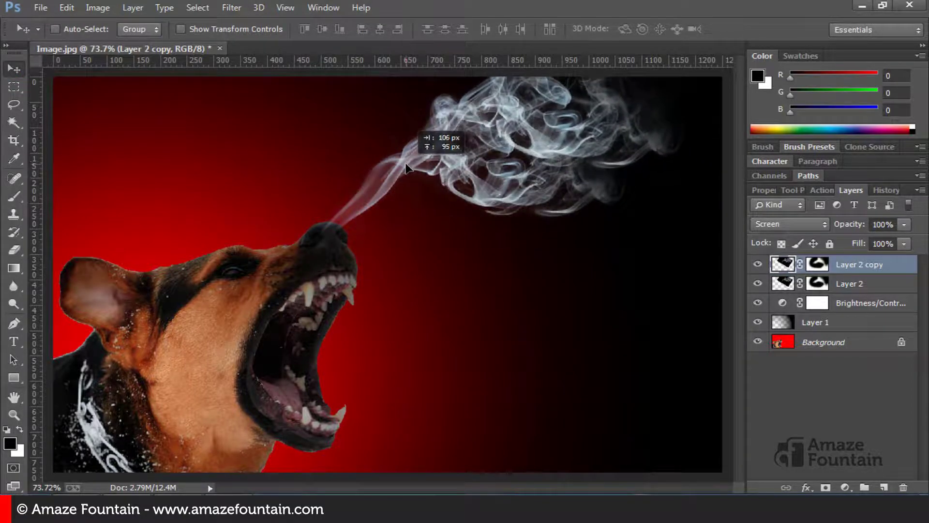
{"action": "left_click_drag", "start_coordinate": [520, 134], "coordinate": [521, 131]}
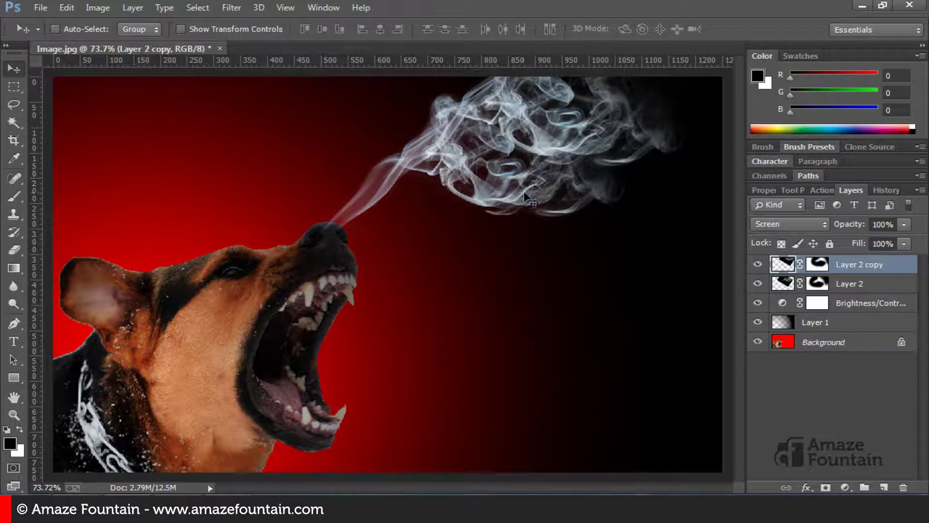
{"action": "left_click", "coordinate": [904, 225]}
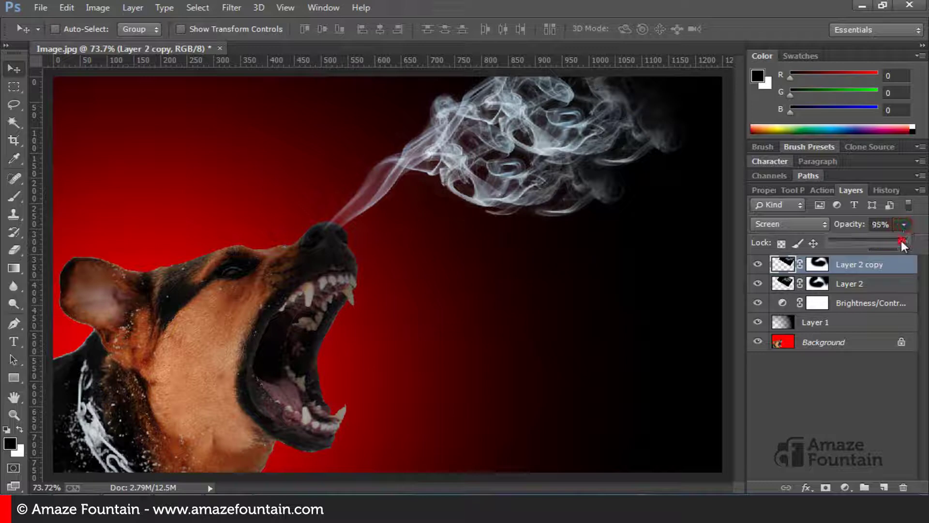
{"action": "left_click_drag", "start_coordinate": [892, 239], "coordinate": [892, 240]}
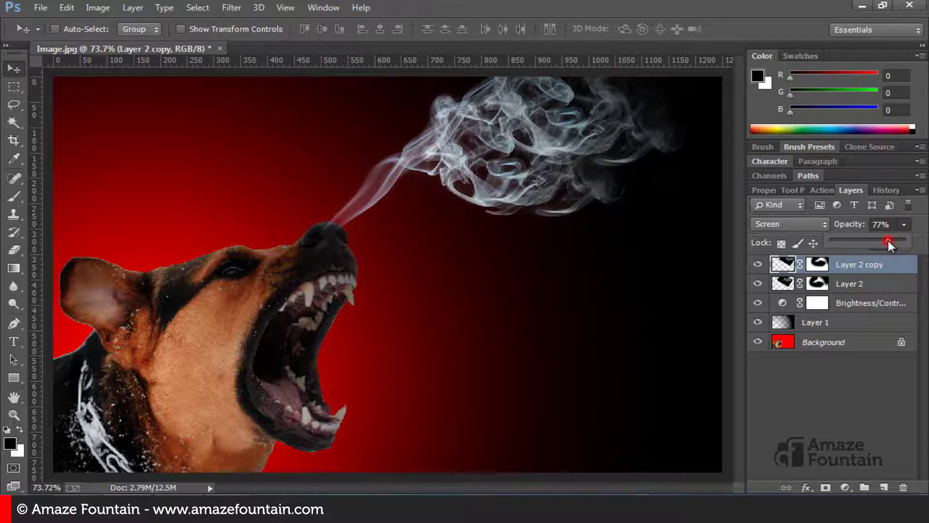
{"action": "left_click_drag", "start_coordinate": [884, 241], "coordinate": [883, 241]}
{"action": "left_click", "coordinate": [862, 380]}
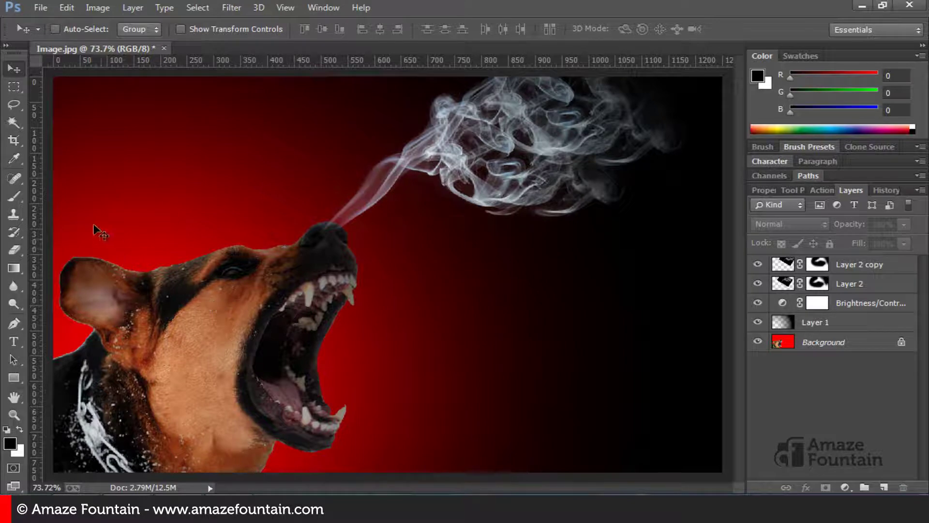
- Open Fire.jpg from the Smoke And Fire Effect folder
{"action": "left_click", "coordinate": [48, 10]}
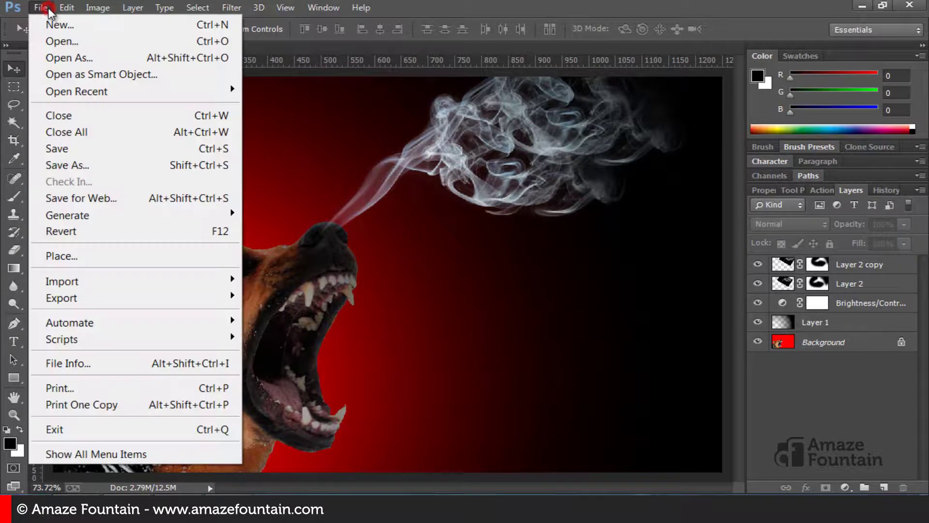
{"action": "left_click", "coordinate": [58, 44]}
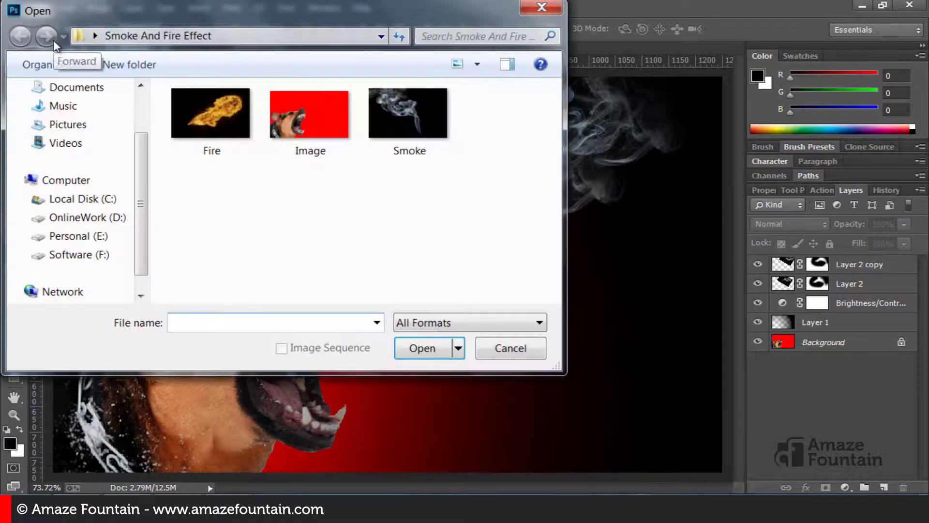
{"action": "left_click", "coordinate": [207, 121]}
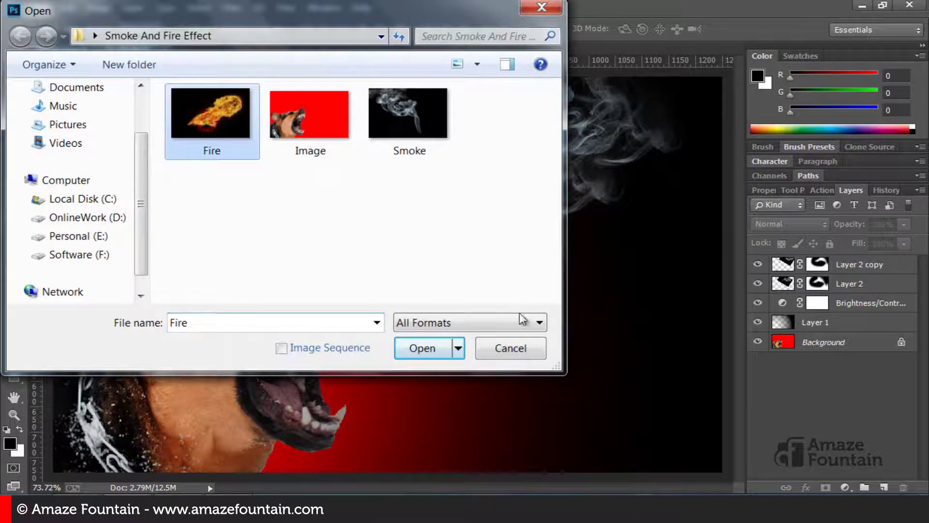
{"action": "left_click", "coordinate": [422, 348]}
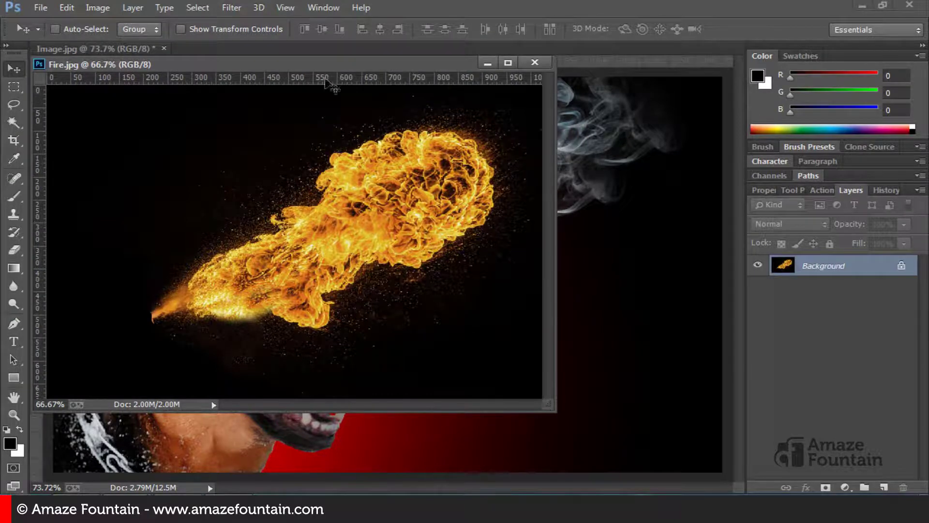
- Bring Fire.jpg into the dog image as Layer 3, close Fire.jpg, and move it near the mouth
{"action": "left_click_drag", "start_coordinate": [272, 241], "coordinate": [588, 225]}
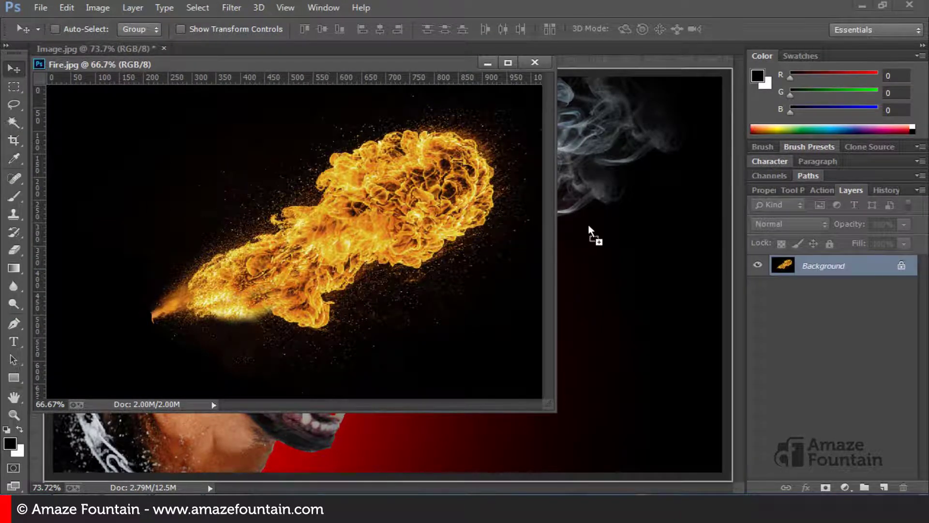
{"action": "left_click", "coordinate": [535, 63]}
{"action": "left_click_drag", "start_coordinate": [576, 237], "coordinate": [478, 248]}
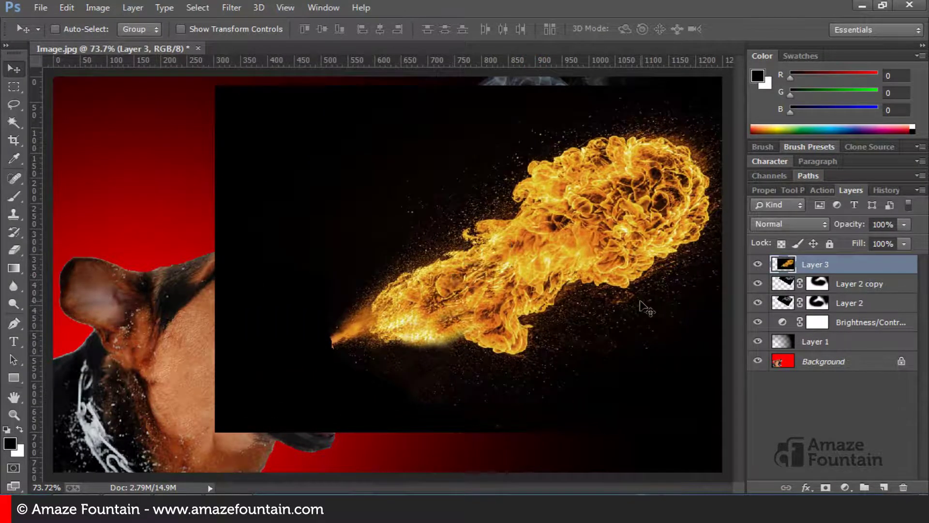
{"action": "left_click_drag", "start_coordinate": [639, 300], "coordinate": [613, 308]}
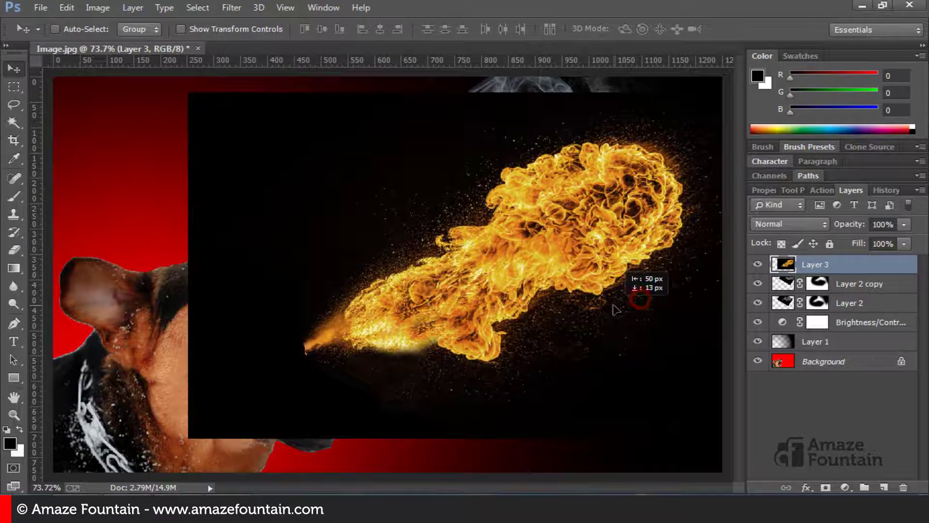
- Set Layer 3 to Screen blend mode and position the fireball at the dog's mouth
{"action": "left_click", "coordinate": [776, 225]}
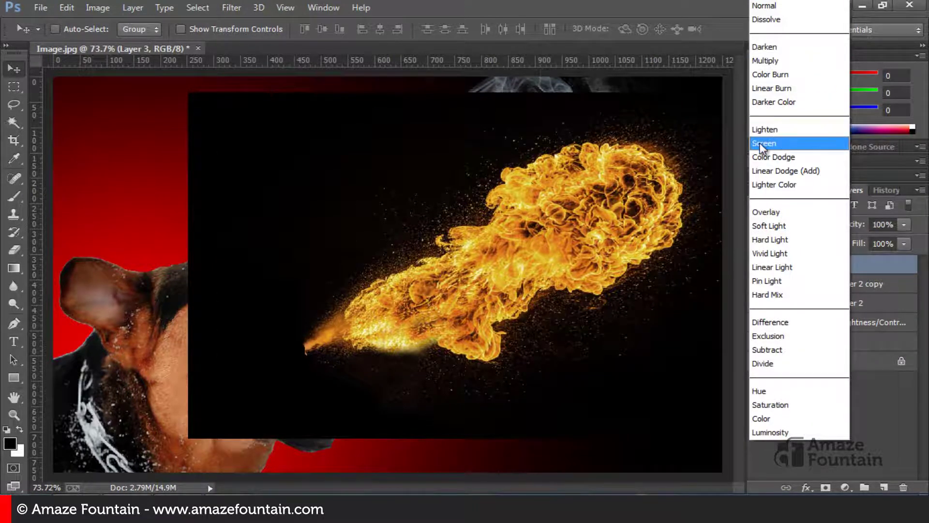
{"action": "left_click", "coordinate": [797, 143]}
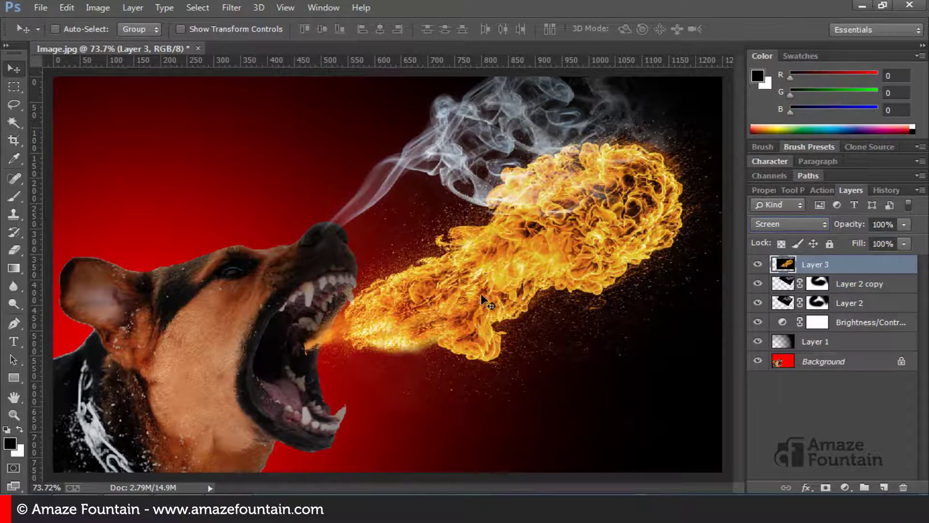
{"action": "left_click_drag", "start_coordinate": [511, 274], "coordinate": [466, 291]}
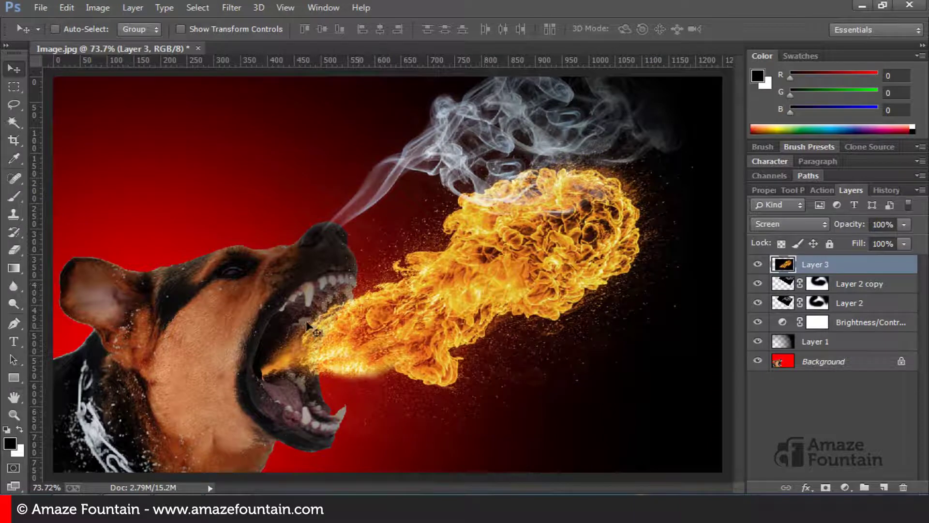
- Free Transform the fireball, rotating it about 27.5° and aligning it with the open mouth
{"action": "left_click", "coordinate": [68, 7]}
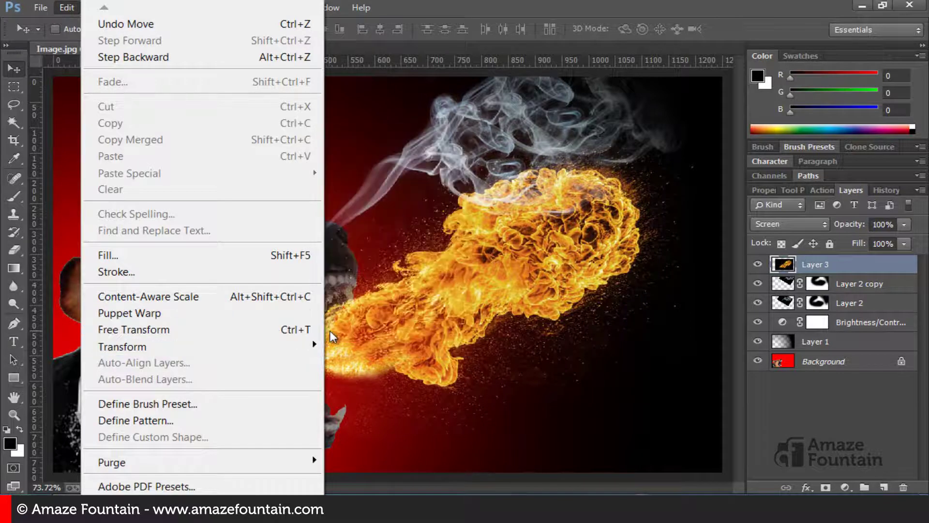
{"action": "left_click", "coordinate": [290, 334]}
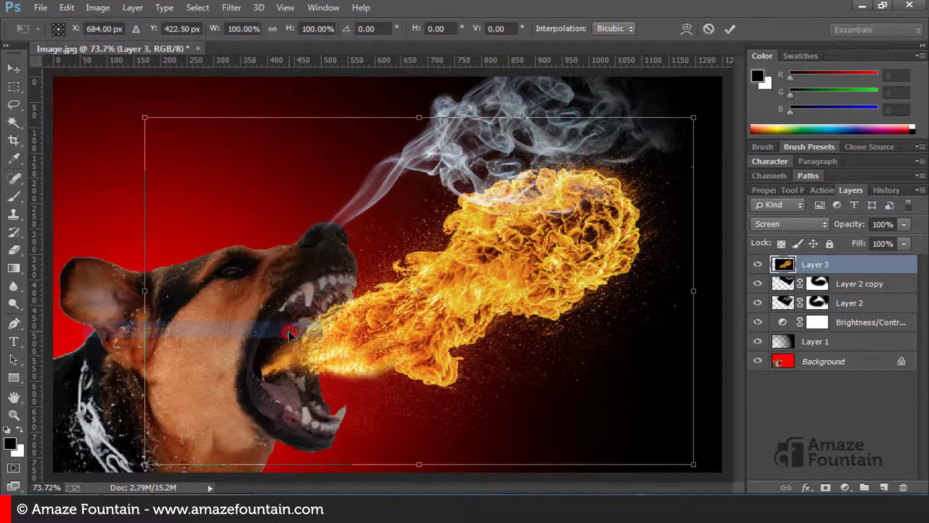
{"action": "left_click_drag", "start_coordinate": [716, 123], "coordinate": [740, 244]}
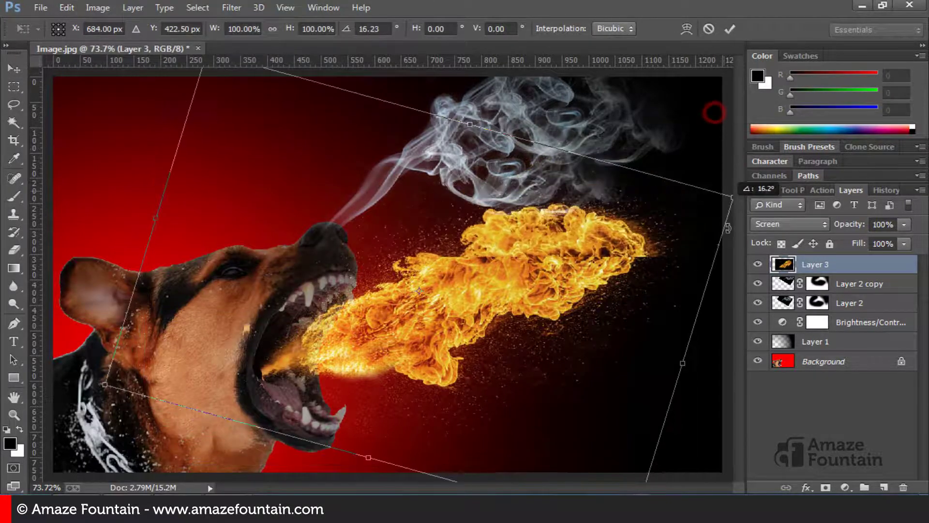
{"action": "mouse_move", "coordinate": [378, 309]}
{"action": "left_mouse_down"}
{"action": "mouse_move", "coordinate": [406, 369]}
{"action": "mouse_move", "coordinate": [394, 364]}
{"action": "left_mouse_up"}
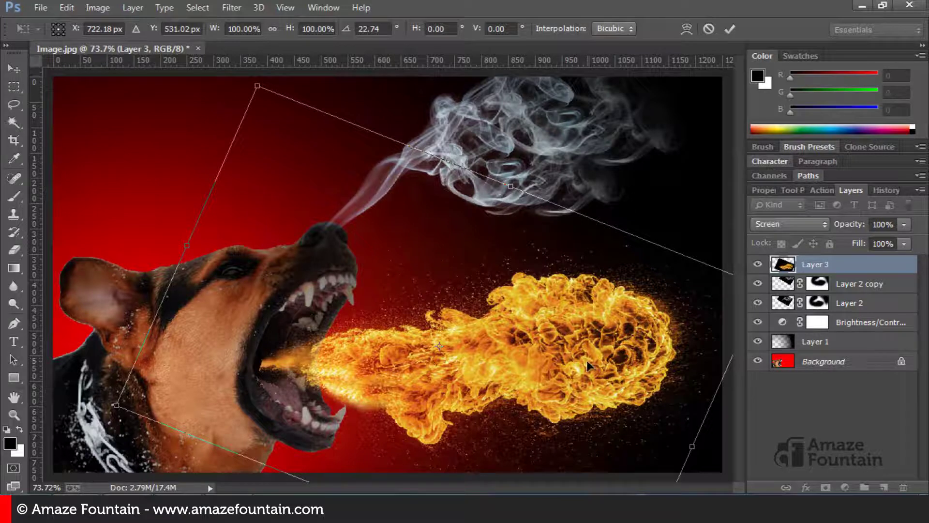
{"action": "left_click_drag", "start_coordinate": [517, 373], "coordinate": [503, 375]}
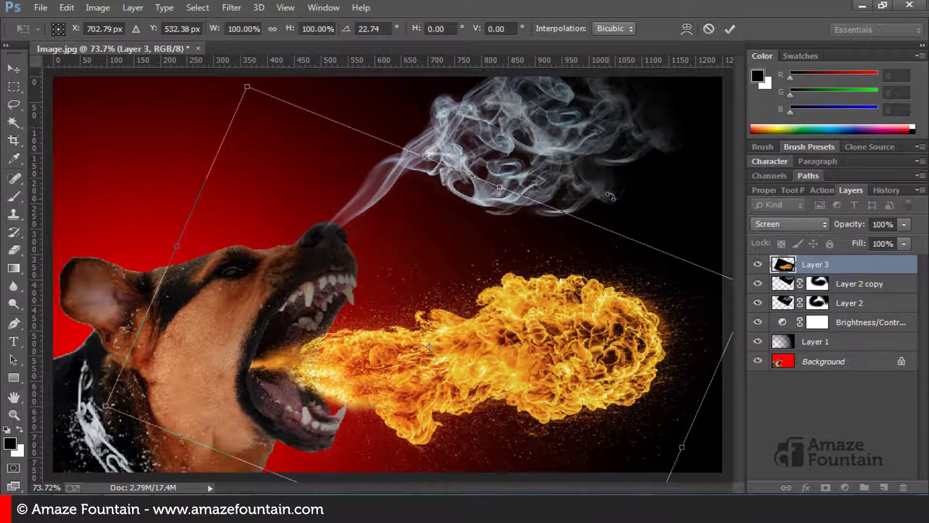
{"action": "left_click_drag", "start_coordinate": [611, 196], "coordinate": [628, 211]}
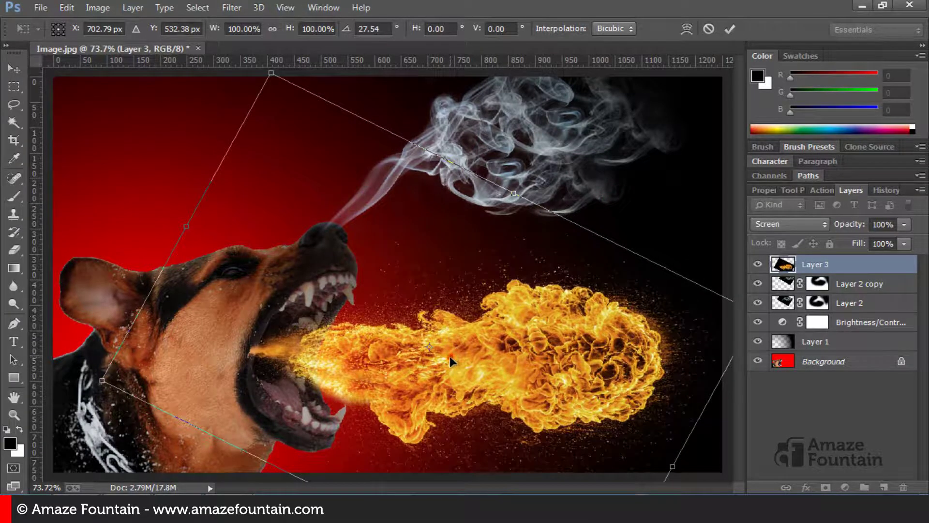
{"action": "mouse_move", "coordinate": [449, 356]}
{"action": "left_mouse_down"}
{"action": "mouse_move", "coordinate": [461, 368]}
{"action": "mouse_move", "coordinate": [452, 361]}
{"action": "left_mouse_up"}
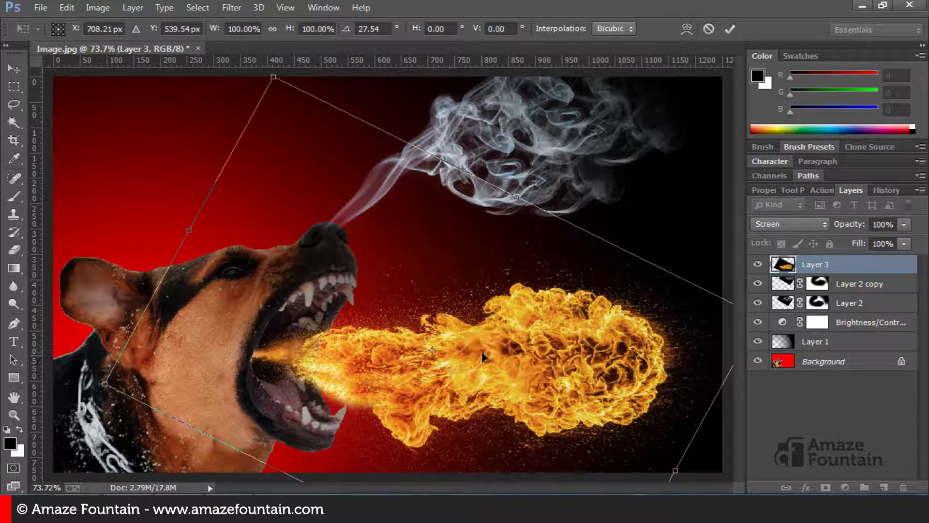
{"action": "key", "text": "Return"}
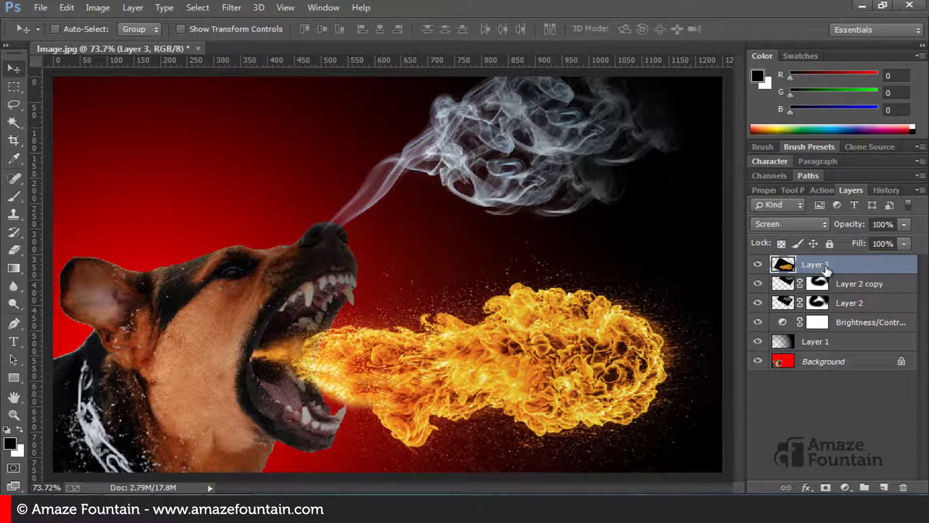
- Add a layer mask to Layer 3 and paint out the fire glow over the cheek
{"action": "left_click", "coordinate": [825, 488]}
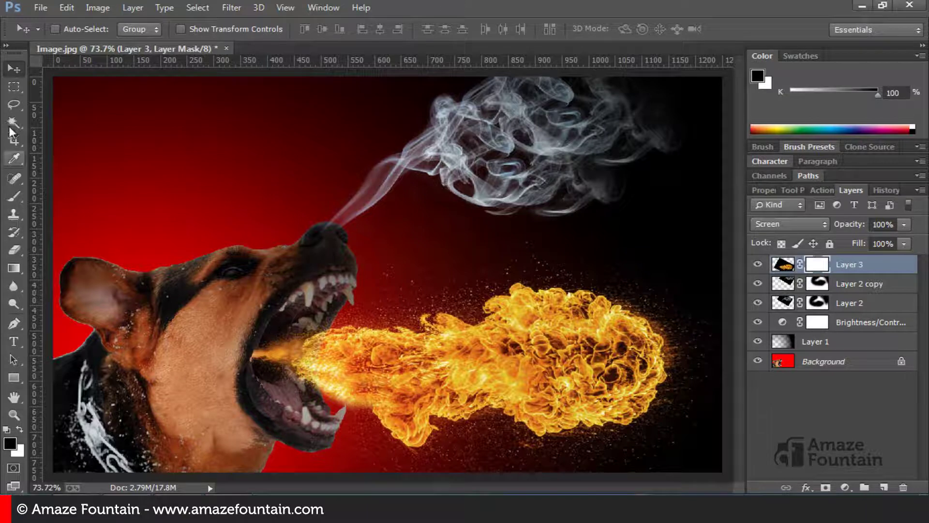
{"action": "left_click", "coordinate": [17, 194]}
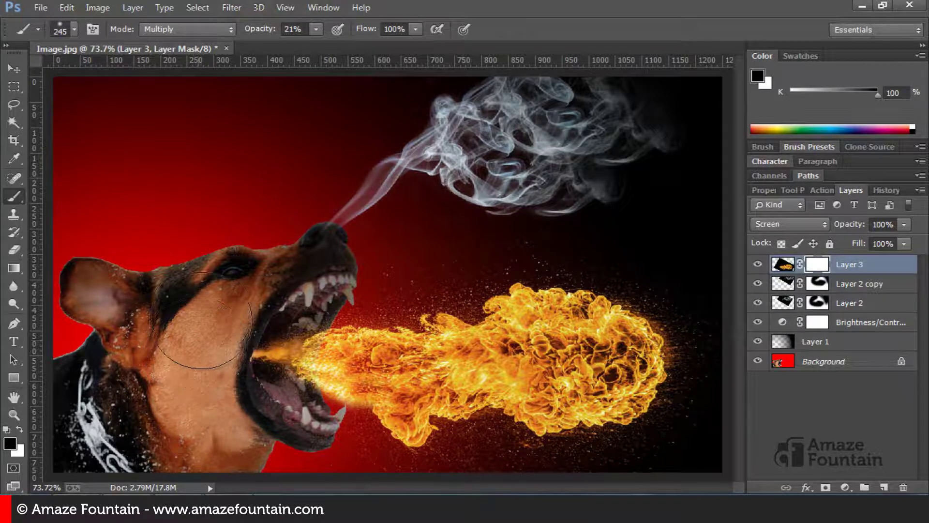
{"action": "left_click_drag", "start_coordinate": [202, 311], "coordinate": [209, 358]}
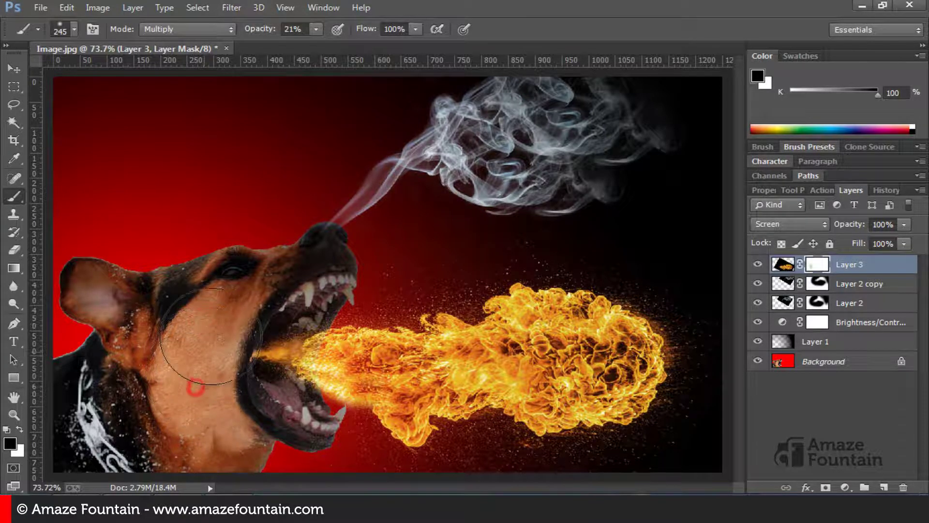
- Set the brush opacity to 100% and the brush size to 77 px
{"action": "left_click", "coordinate": [315, 30]}
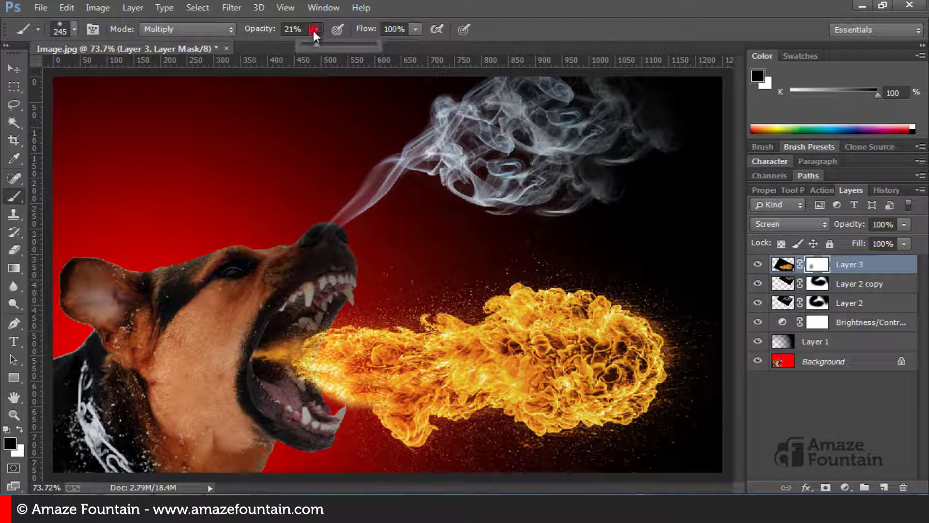
{"action": "left_click_drag", "start_coordinate": [318, 41], "coordinate": [382, 46]}
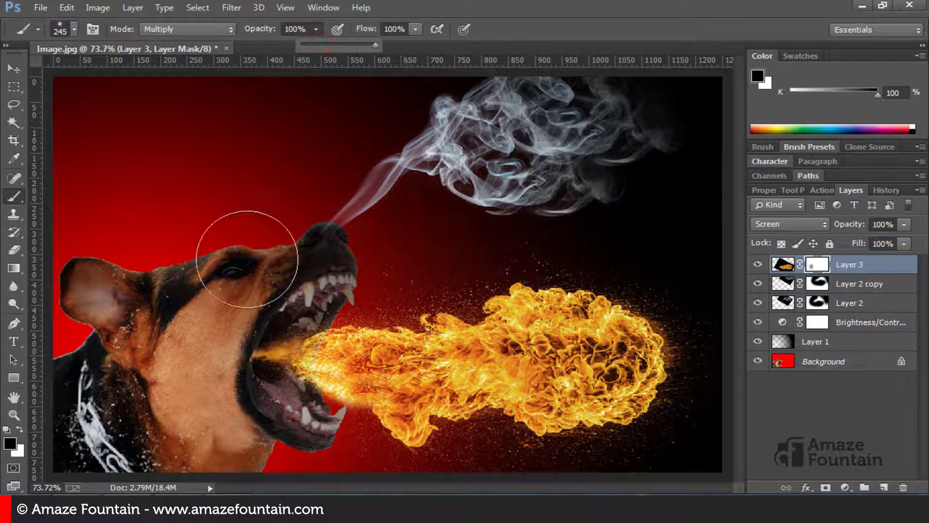
{"action": "left_click", "coordinate": [204, 353]}
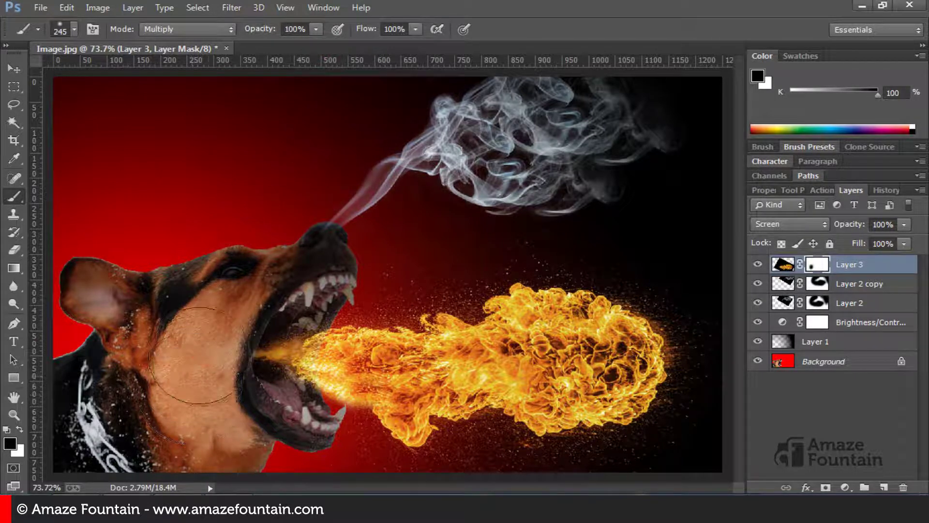
{"action": "left_click", "coordinate": [74, 30]}
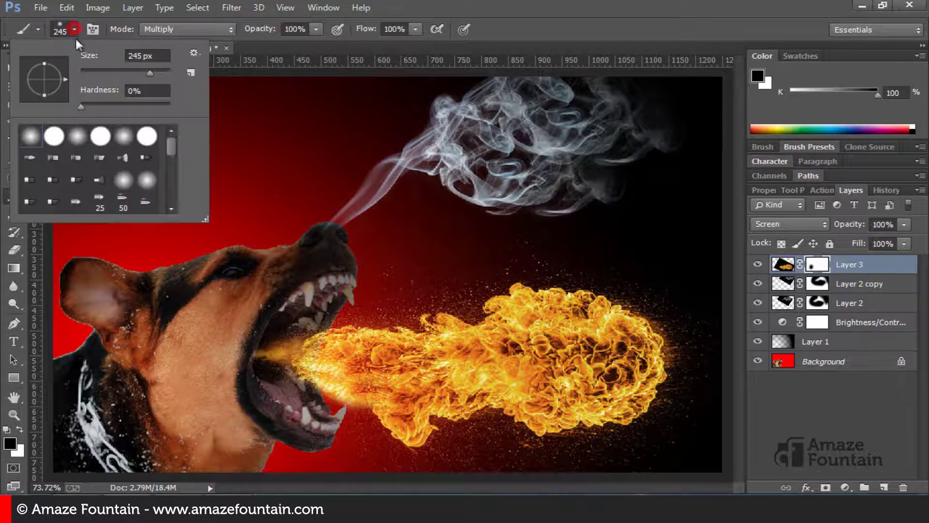
{"action": "left_click_drag", "start_coordinate": [128, 72], "coordinate": [115, 74]}
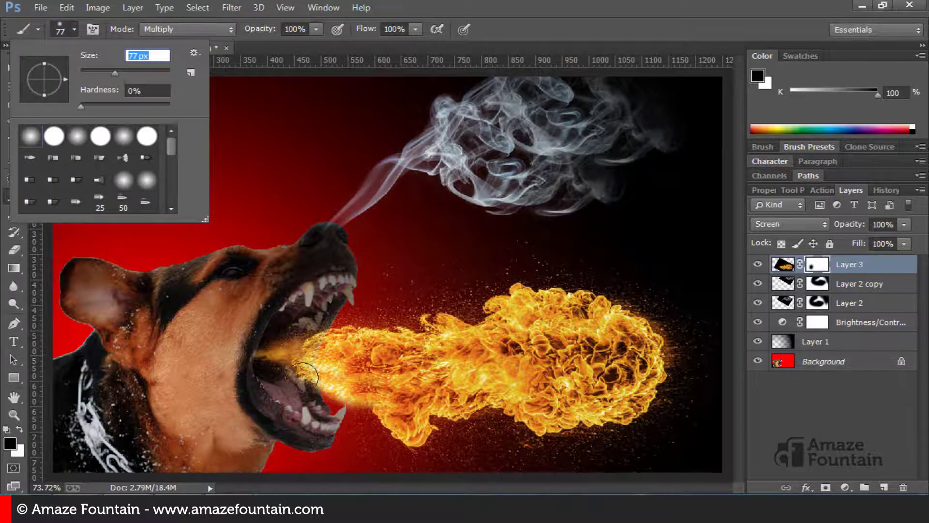
{"action": "left_click", "coordinate": [14, 415]}
- Zoom to 300% and pan to show the dog's cheek and lip edge
{"action": "left_click", "coordinate": [300, 366]}
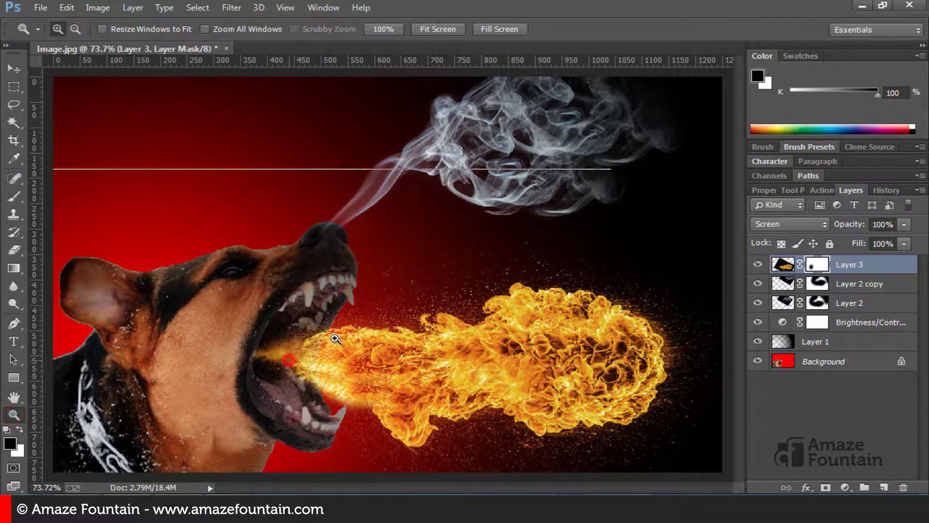
{"action": "left_click", "coordinate": [346, 324]}
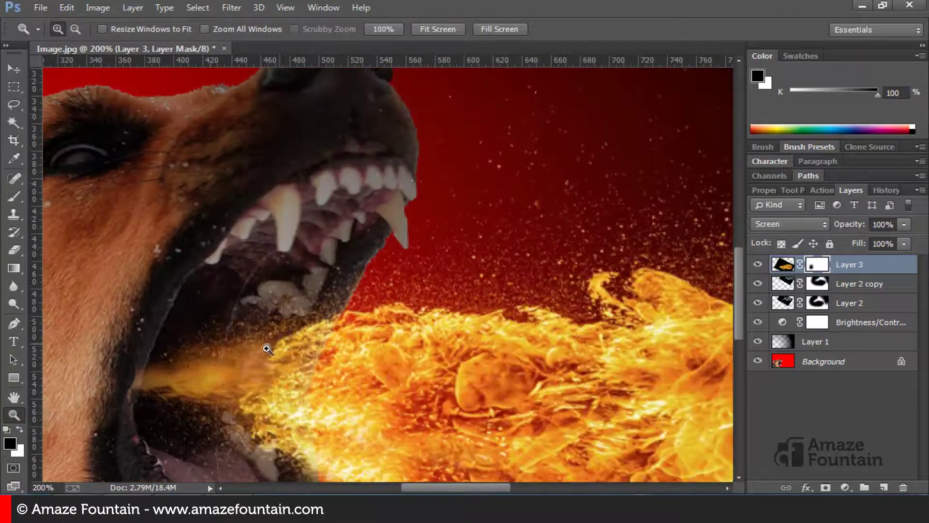
{"action": "left_click", "coordinate": [112, 363]}
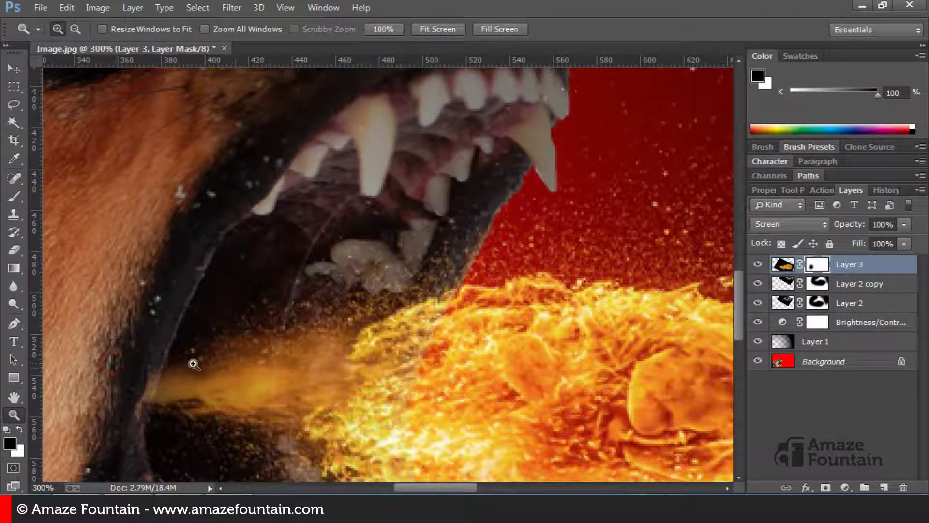
{"action": "left_click", "coordinate": [14, 396]}
{"action": "left_click_drag", "start_coordinate": [294, 405], "coordinate": [491, 293]}
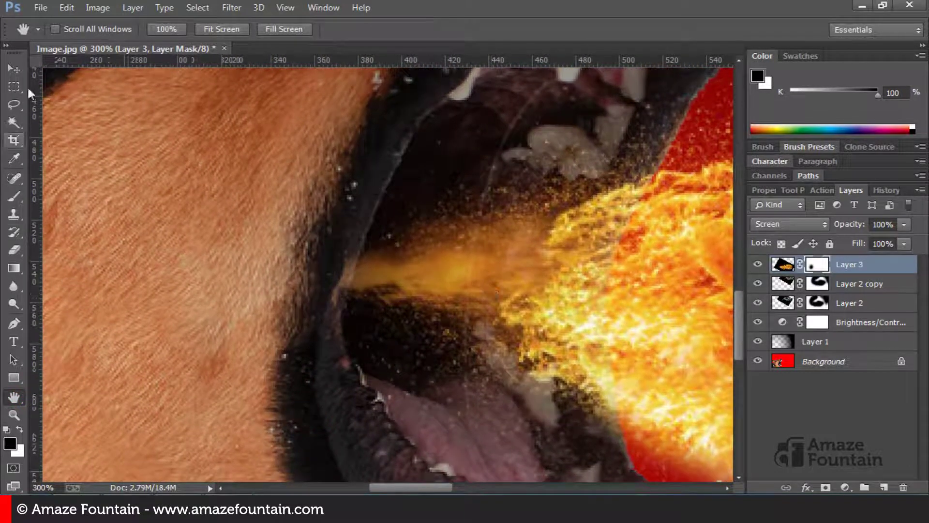
- Paint on the mask to hide the fire glow along the lower lip edge
{"action": "left_click", "coordinate": [17, 199]}
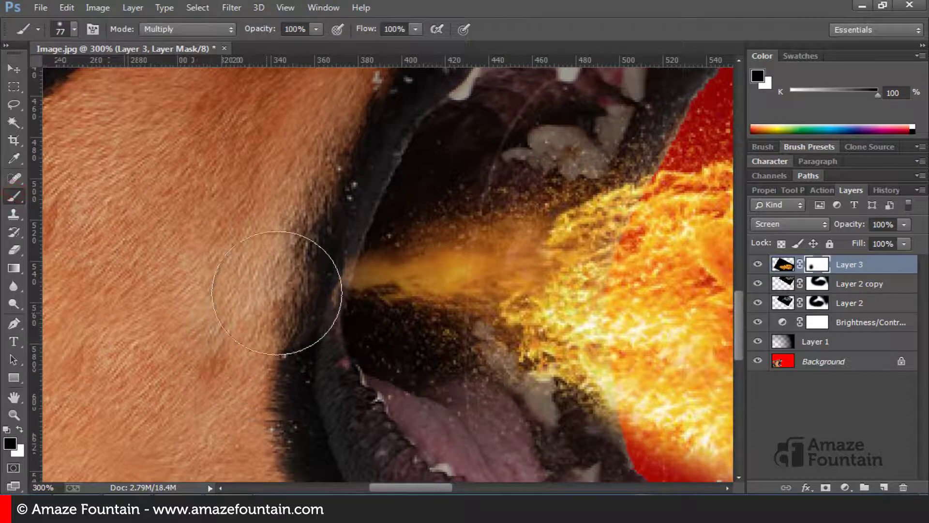
{"action": "left_click_drag", "start_coordinate": [284, 247], "coordinate": [300, 270]}
{"action": "left_click_drag", "start_coordinate": [253, 328], "coordinate": [260, 301]}
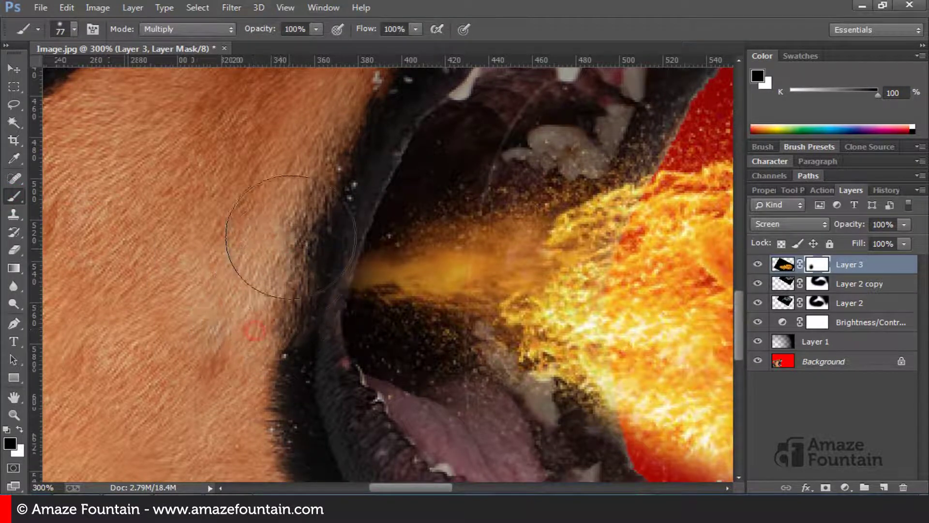
{"action": "left_click_drag", "start_coordinate": [290, 234], "coordinate": [265, 280]}
{"action": "mouse_move", "coordinate": [307, 218]}
{"action": "left_mouse_down"}
{"action": "mouse_move", "coordinate": [283, 274]}
{"action": "mouse_move", "coordinate": [261, 271]}
{"action": "left_mouse_up"}
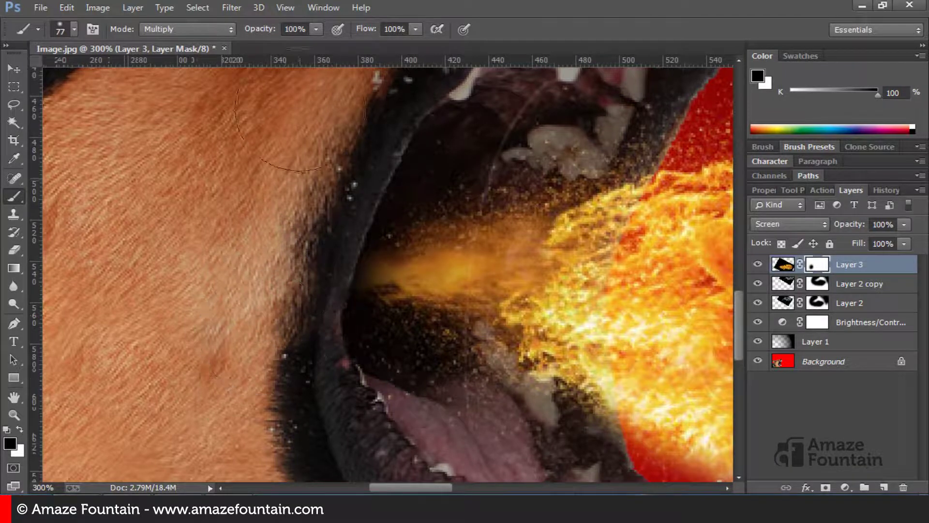
- At 32% opacity, tone down the glow inside the mouth, then fit the image on screen
{"action": "left_click", "coordinate": [316, 29]}
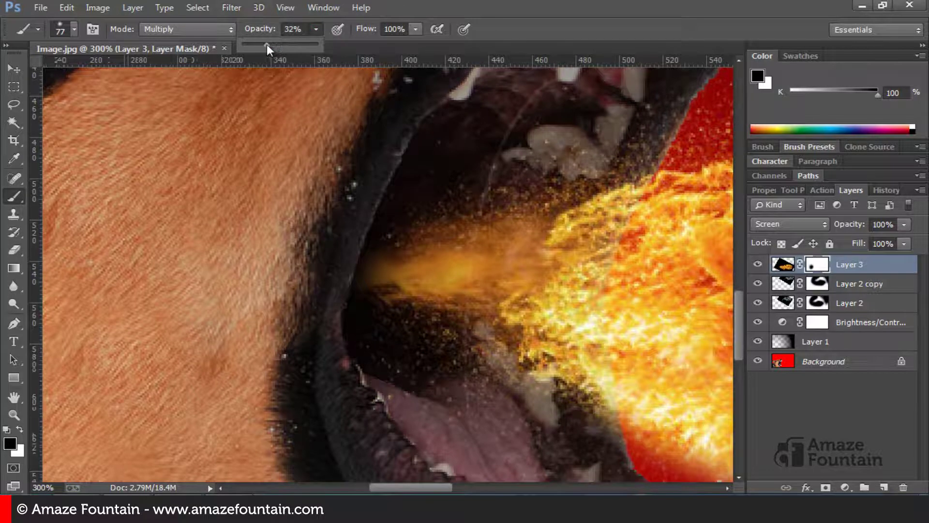
{"action": "left_click", "coordinate": [325, 315]}
{"action": "left_click_drag", "start_coordinate": [423, 240], "coordinate": [399, 265]}
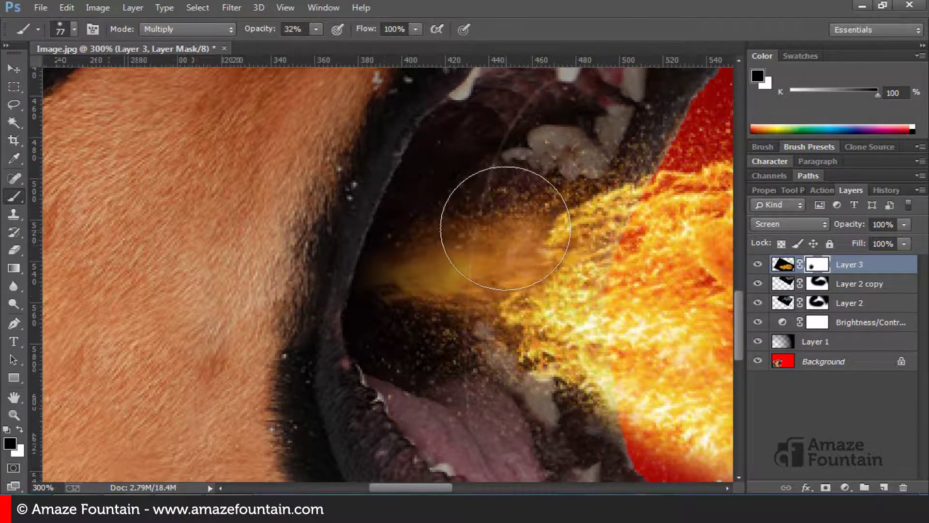
{"action": "left_click_drag", "start_coordinate": [505, 228], "coordinate": [383, 291]}
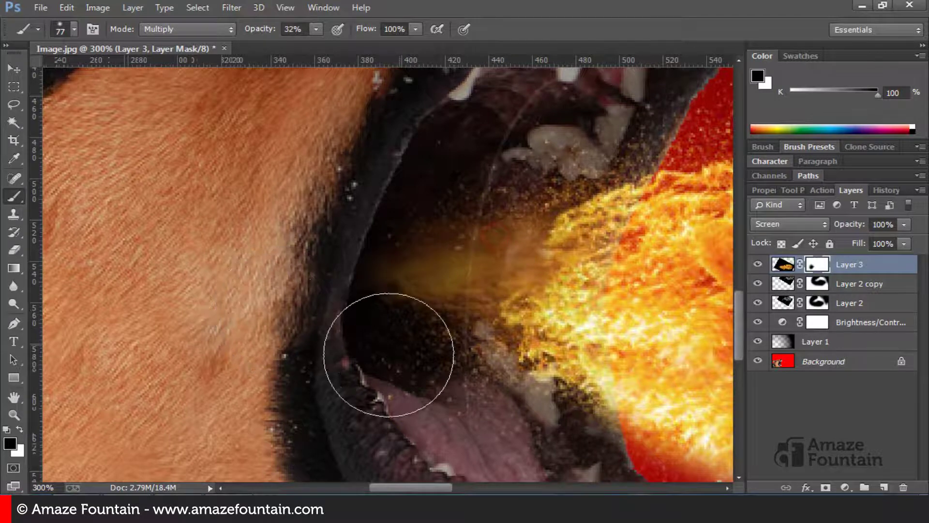
{"action": "left_click", "coordinate": [15, 413]}
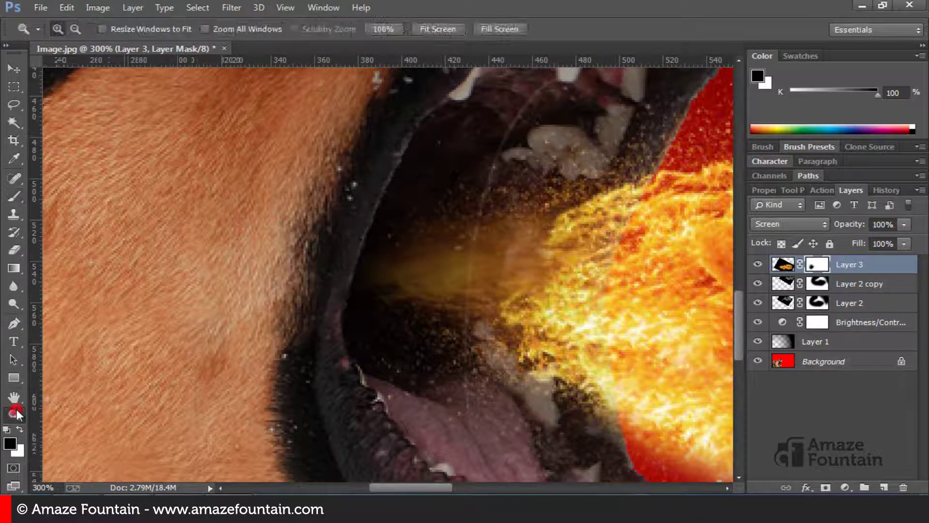
{"action": "left_click", "coordinate": [437, 30]}
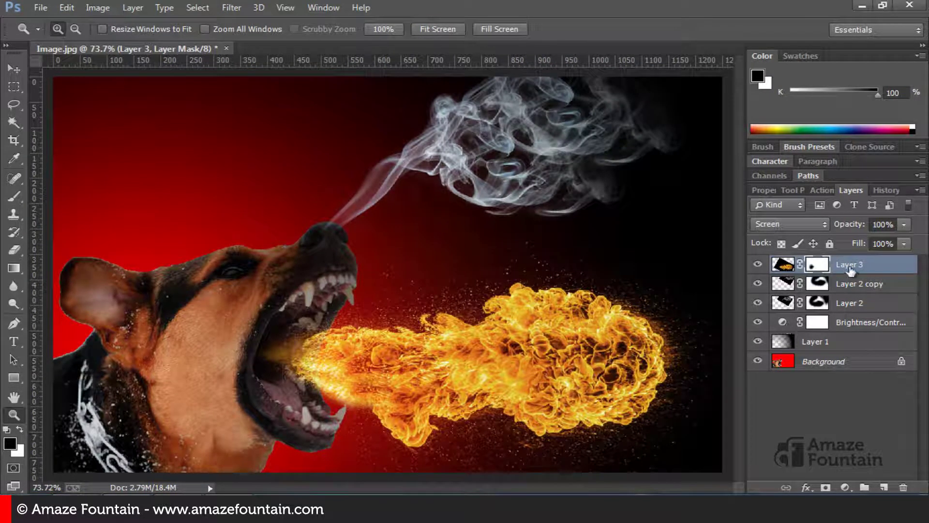
- Duplicate Layer 3 and shift the copy right so flames reach the image's right edge
{"action": "left_click_drag", "start_coordinate": [851, 269], "coordinate": [883, 486]}
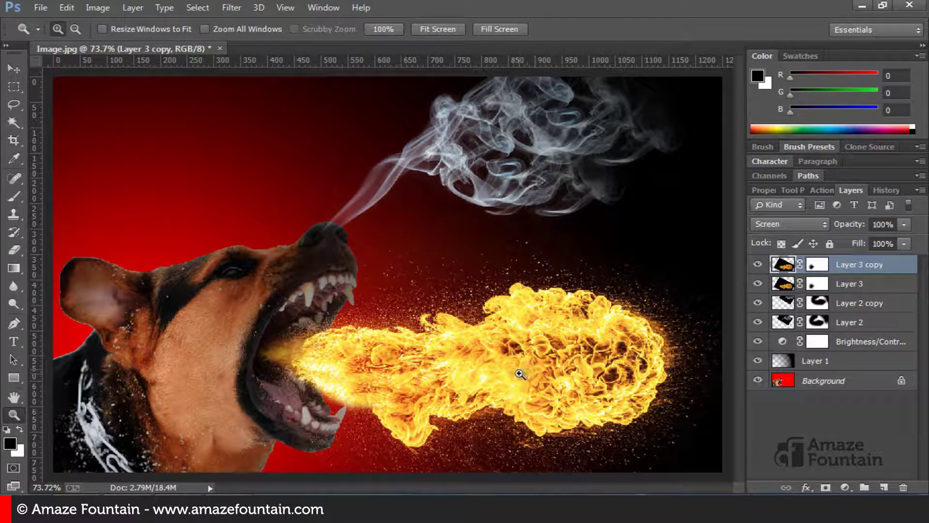
{"action": "left_click", "coordinate": [14, 69]}
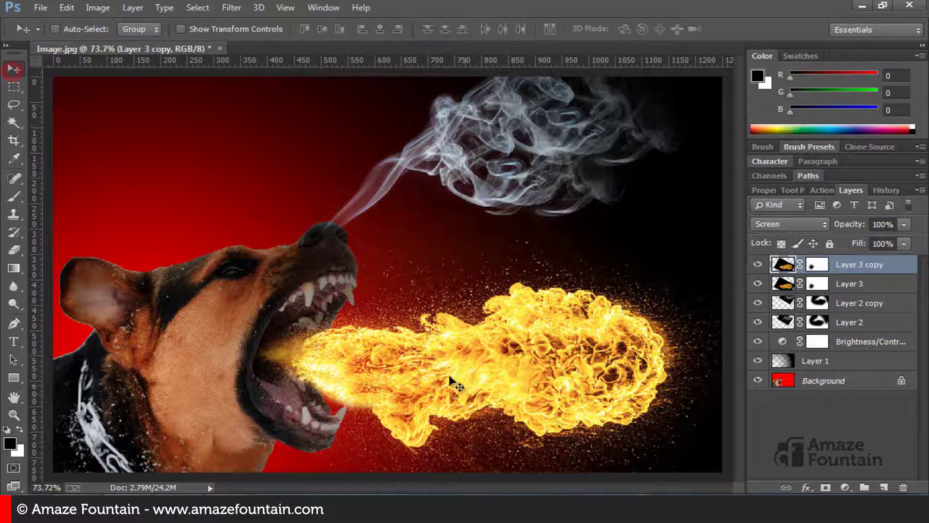
{"action": "left_click_drag", "start_coordinate": [442, 375], "coordinate": [503, 394]}
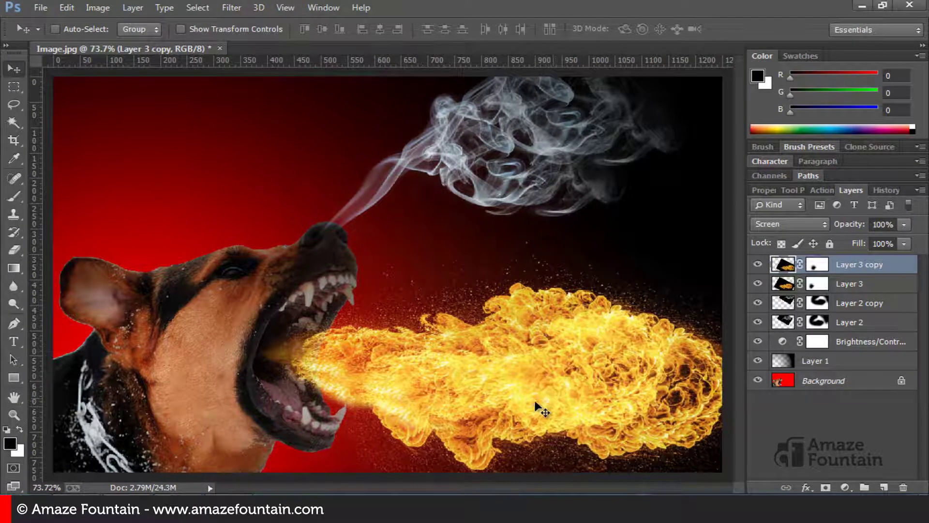
{"action": "left_click", "coordinate": [73, 7]}
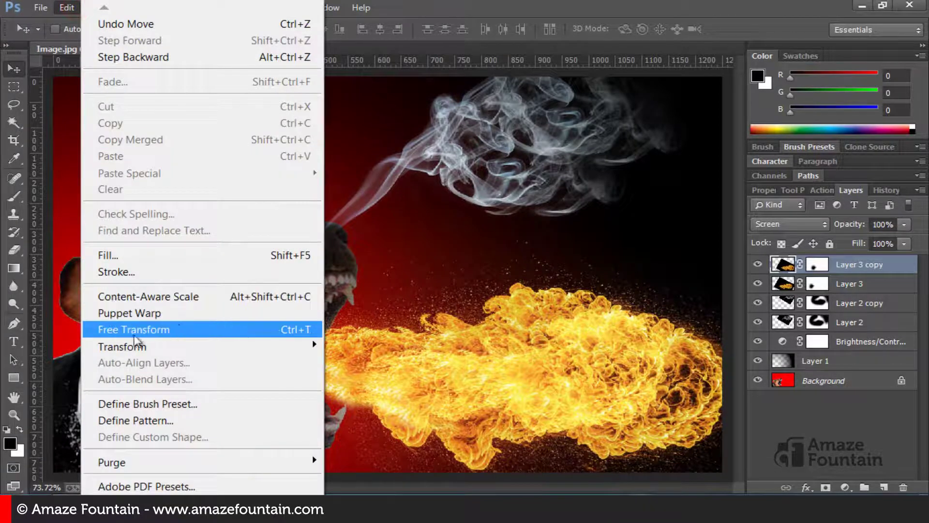
- Rotate the fireball copy about 10.48° and move it down and right, then commit
{"action": "left_click", "coordinate": [290, 334]}
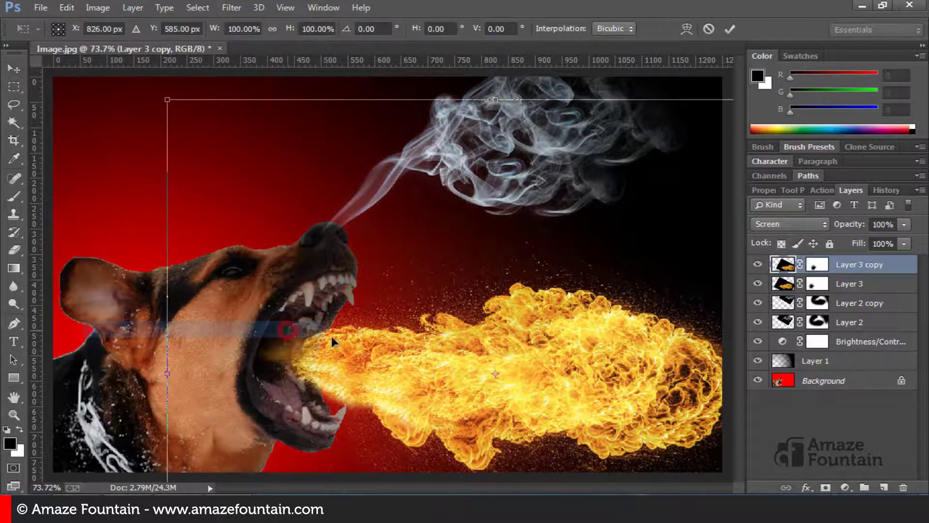
{"action": "left_click_drag", "start_coordinate": [486, 92], "coordinate": [522, 128]}
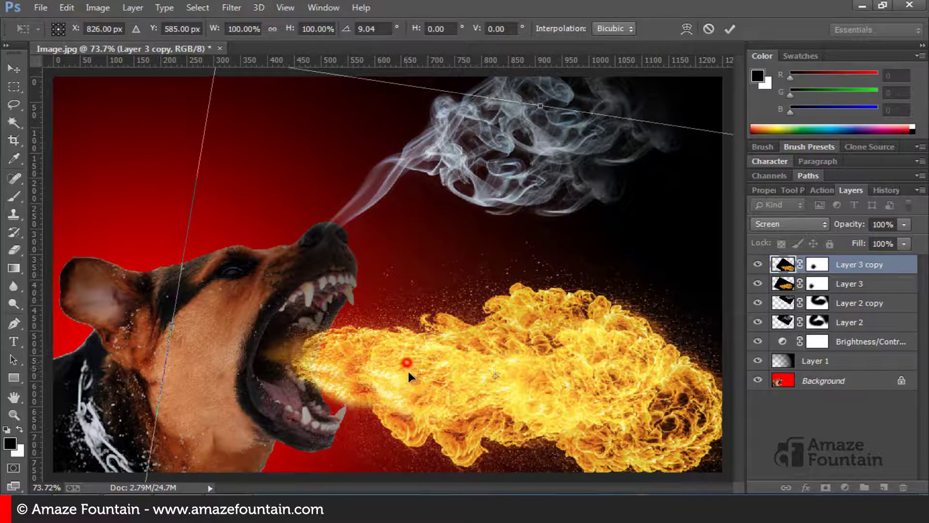
{"action": "left_click_drag", "start_coordinate": [415, 366], "coordinate": [411, 376]}
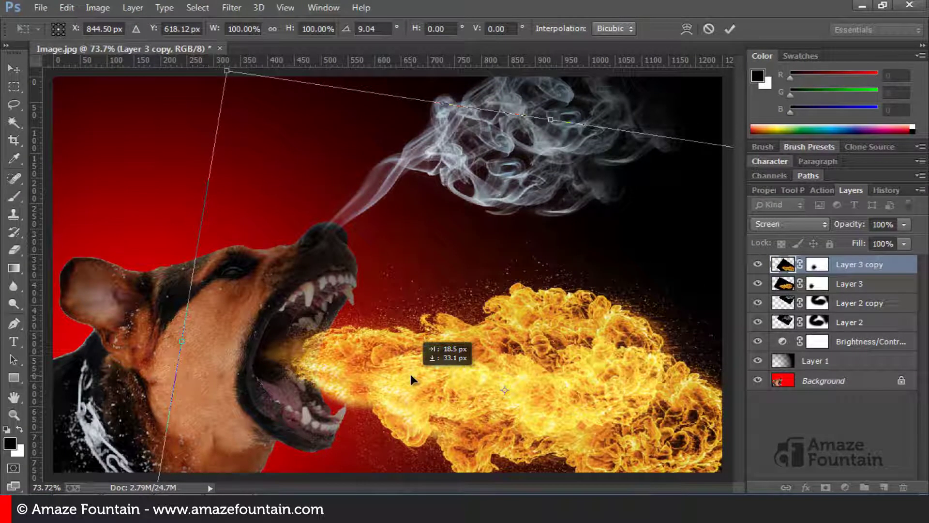
{"action": "left_click_drag", "start_coordinate": [411, 374], "coordinate": [414, 379]}
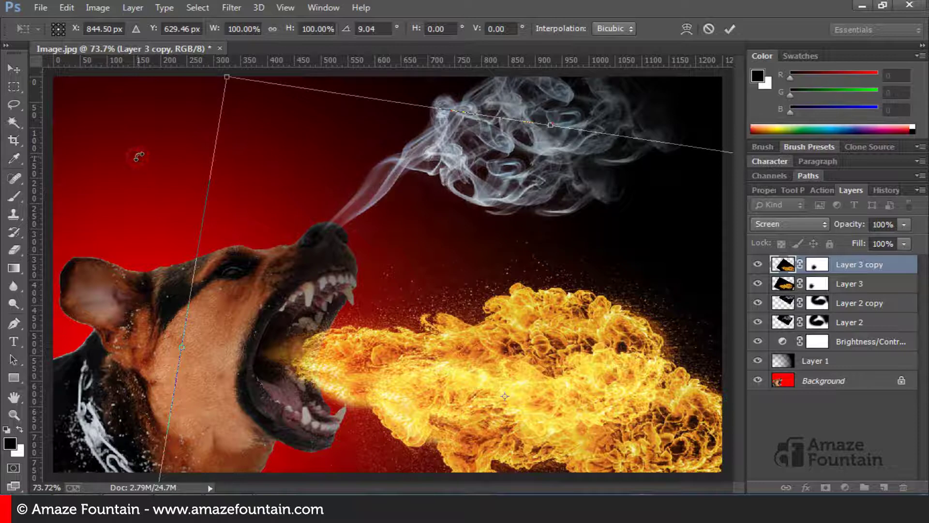
{"action": "left_click_drag", "start_coordinate": [139, 156], "coordinate": [141, 154]}
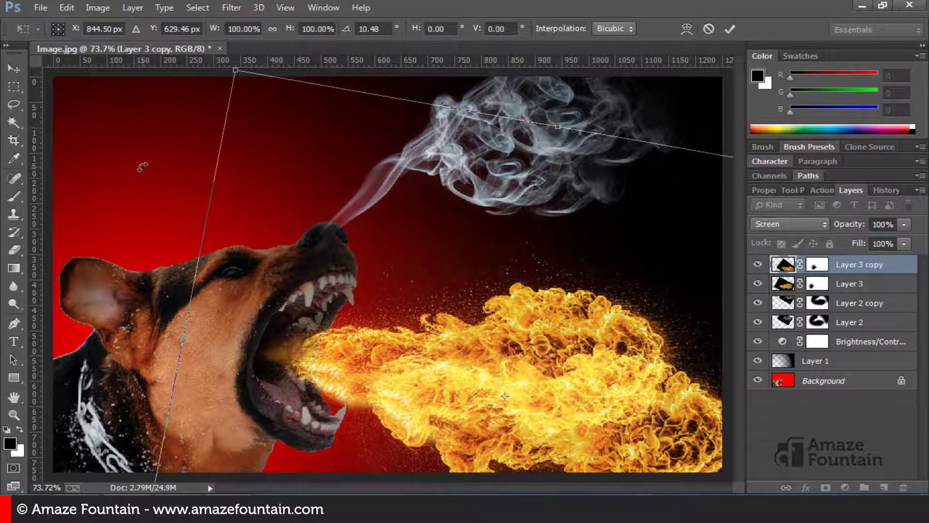
{"action": "key", "text": "Return"}
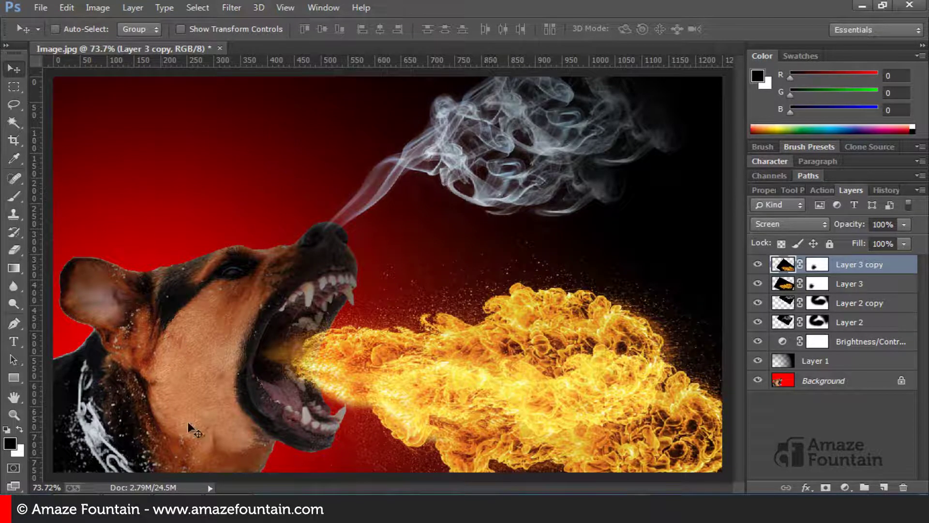
{"action": "left_click", "coordinate": [14, 84]}
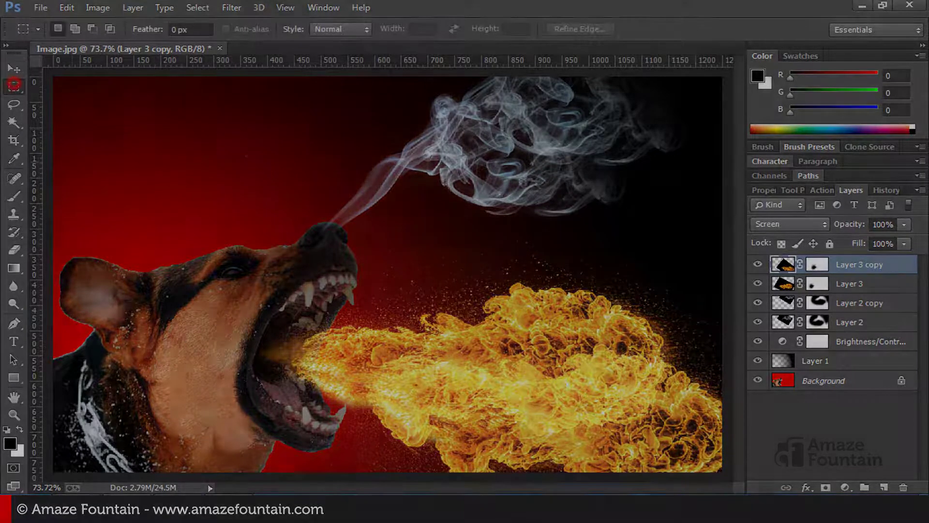